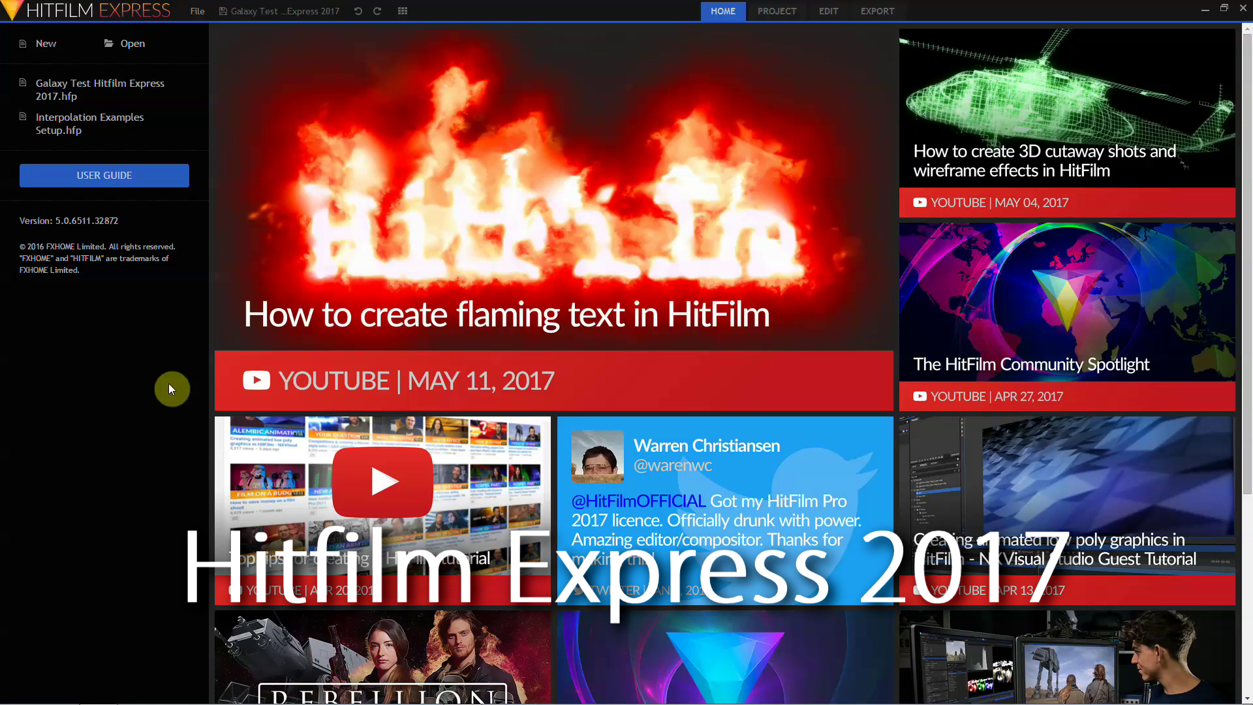
Browse the project template presets, keep 1080p Full HD @ 24 fps, and switch to editing
click(790, 13)
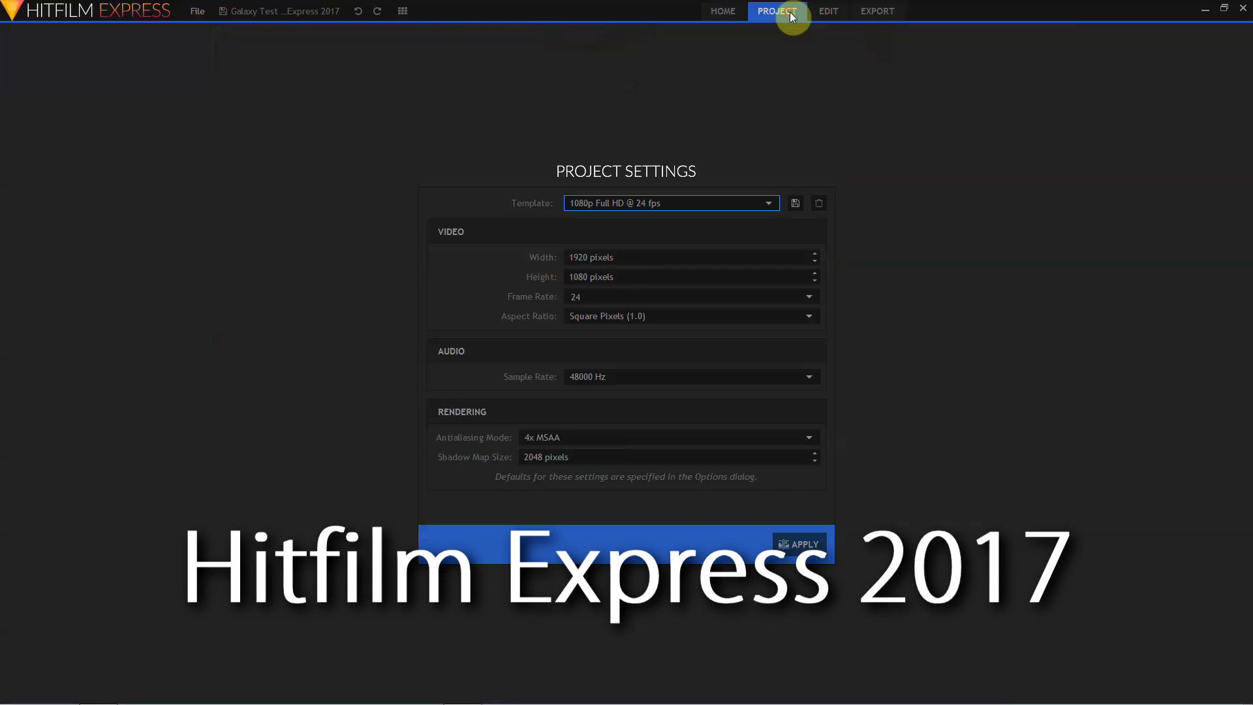
click(702, 204)
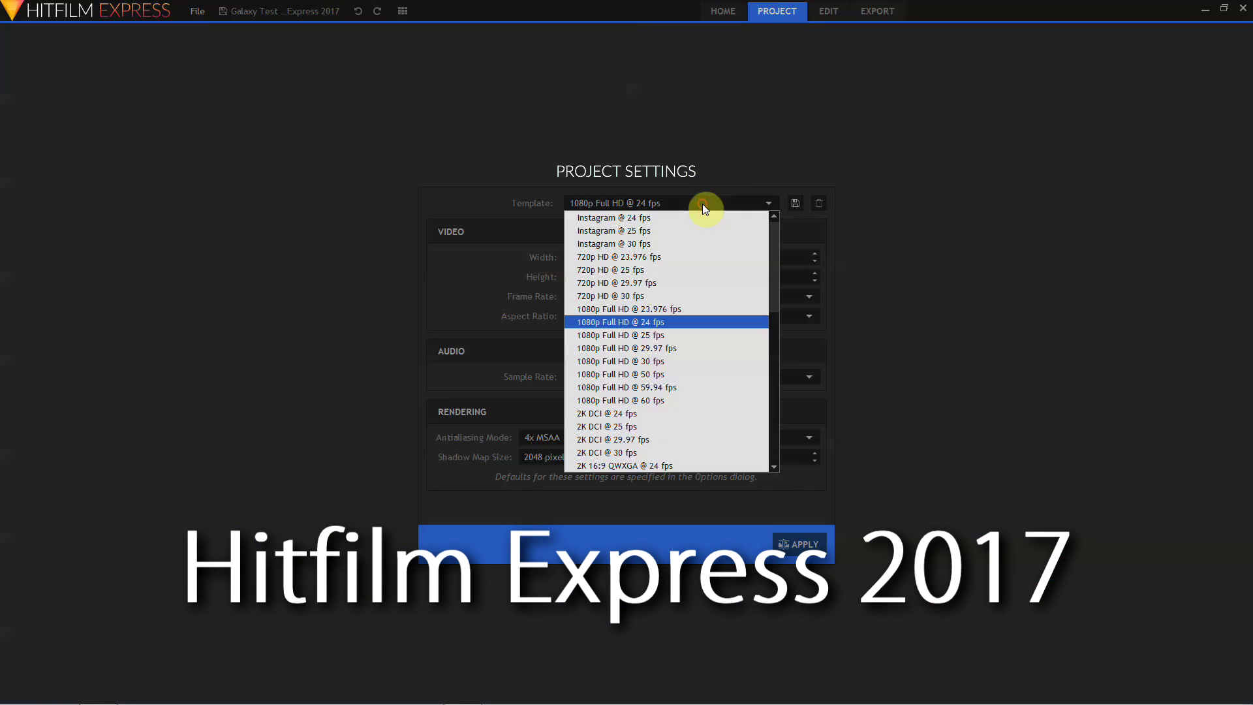
scroll(679, 330, down, 3)
scroll(672, 336, down, 4)
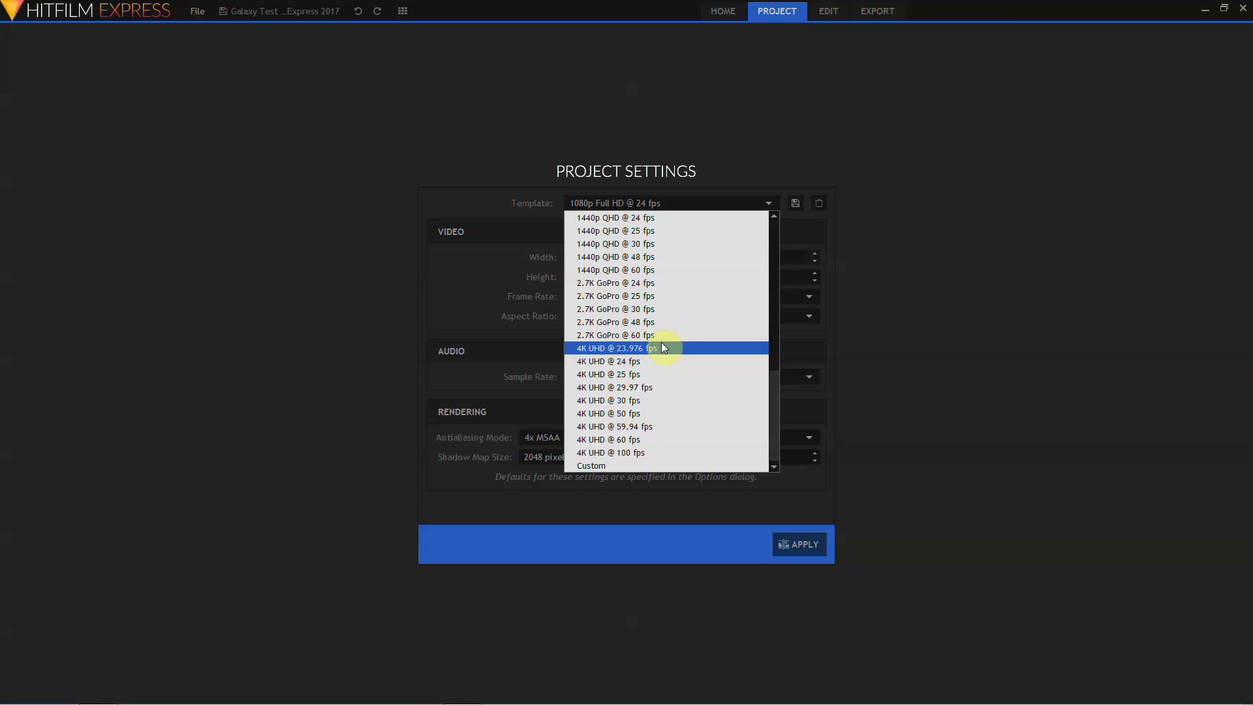
click(825, 18)
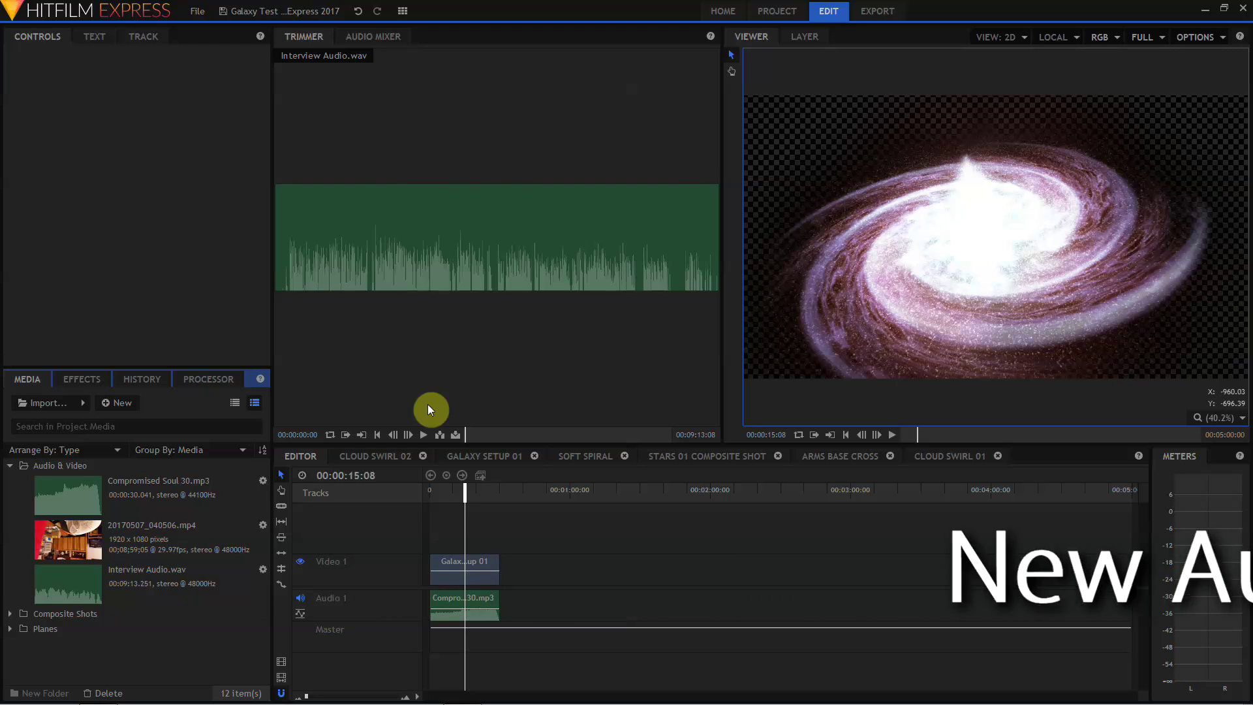
Merge 20170507_040506.mp4 with Interview Audio.wav into one clip, then select and preview it
click(164, 548)
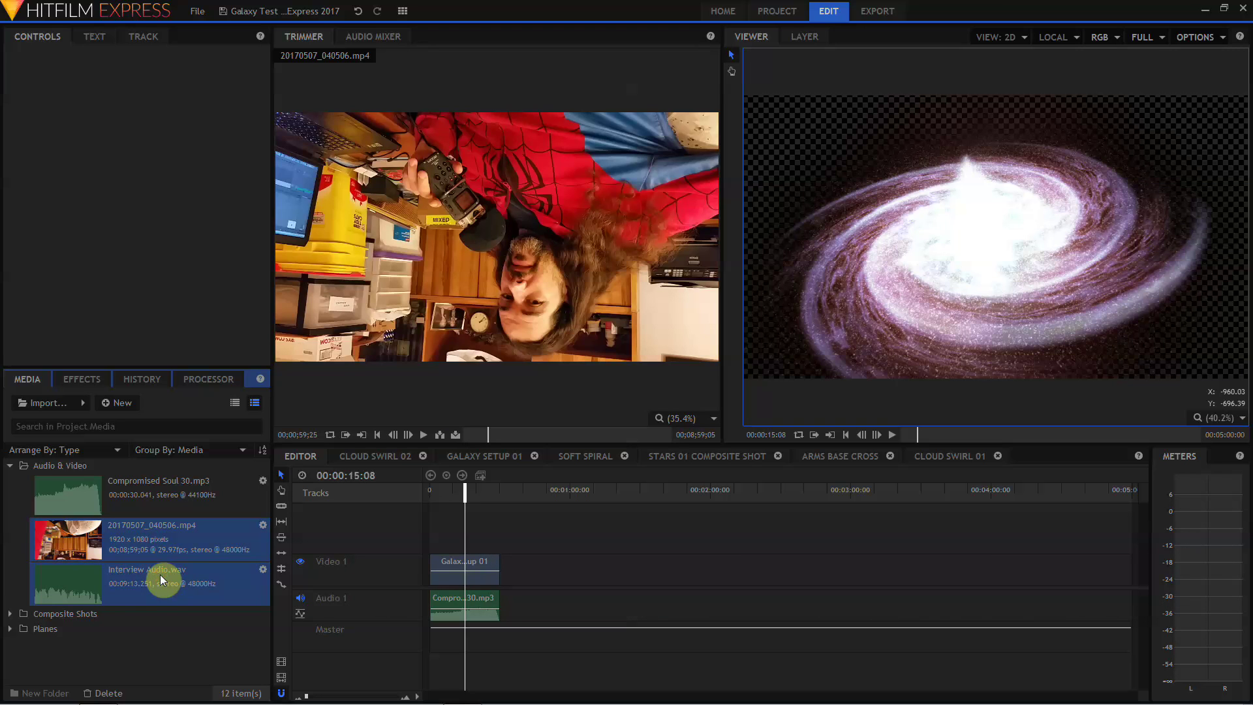
right_click(163, 580)
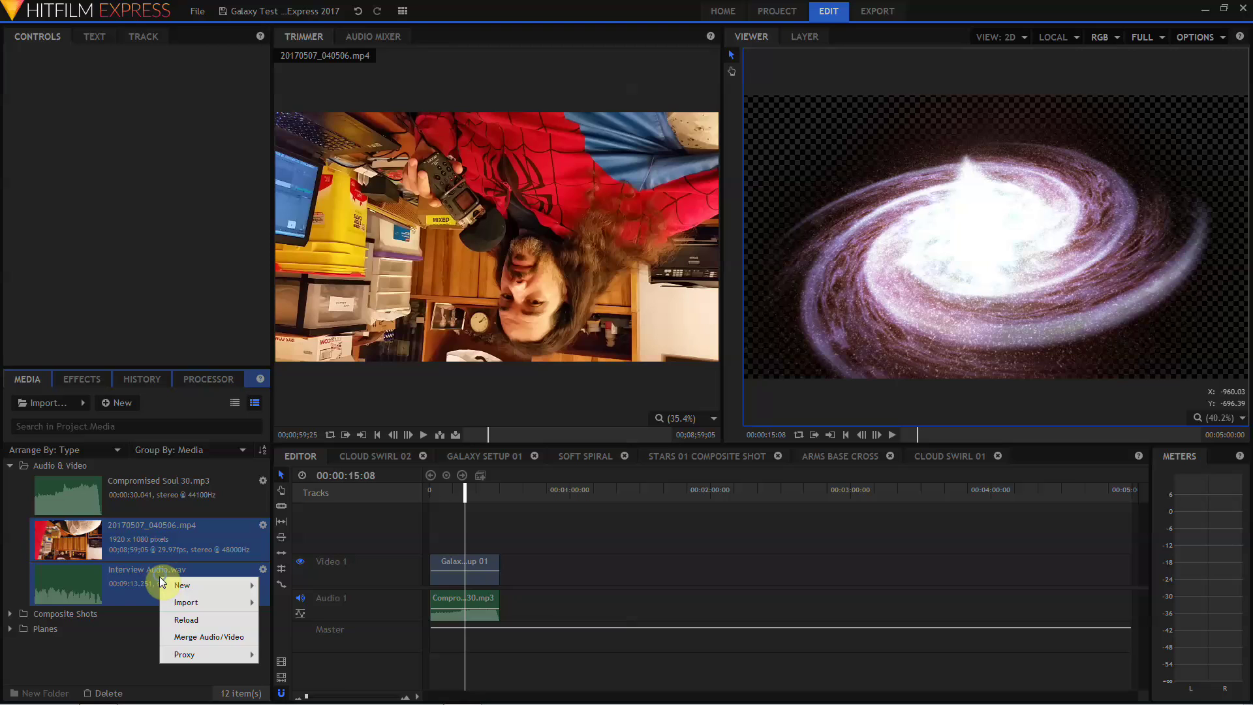
click(205, 636)
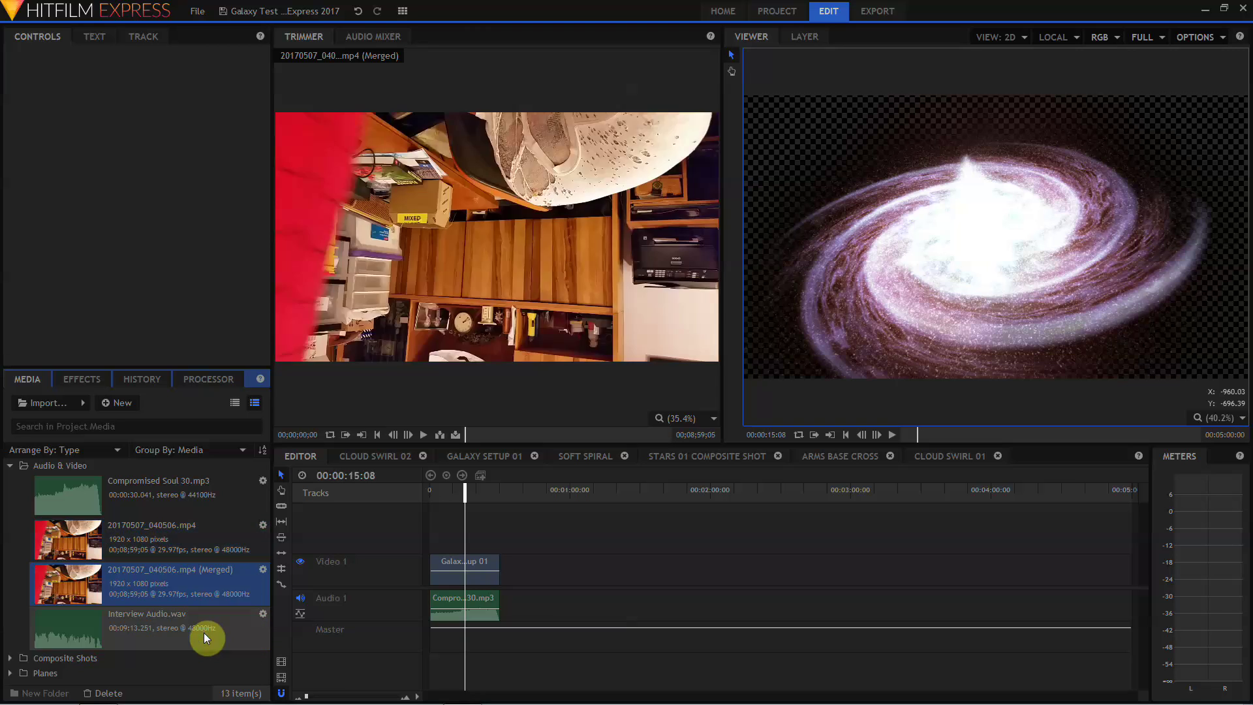
click(163, 587)
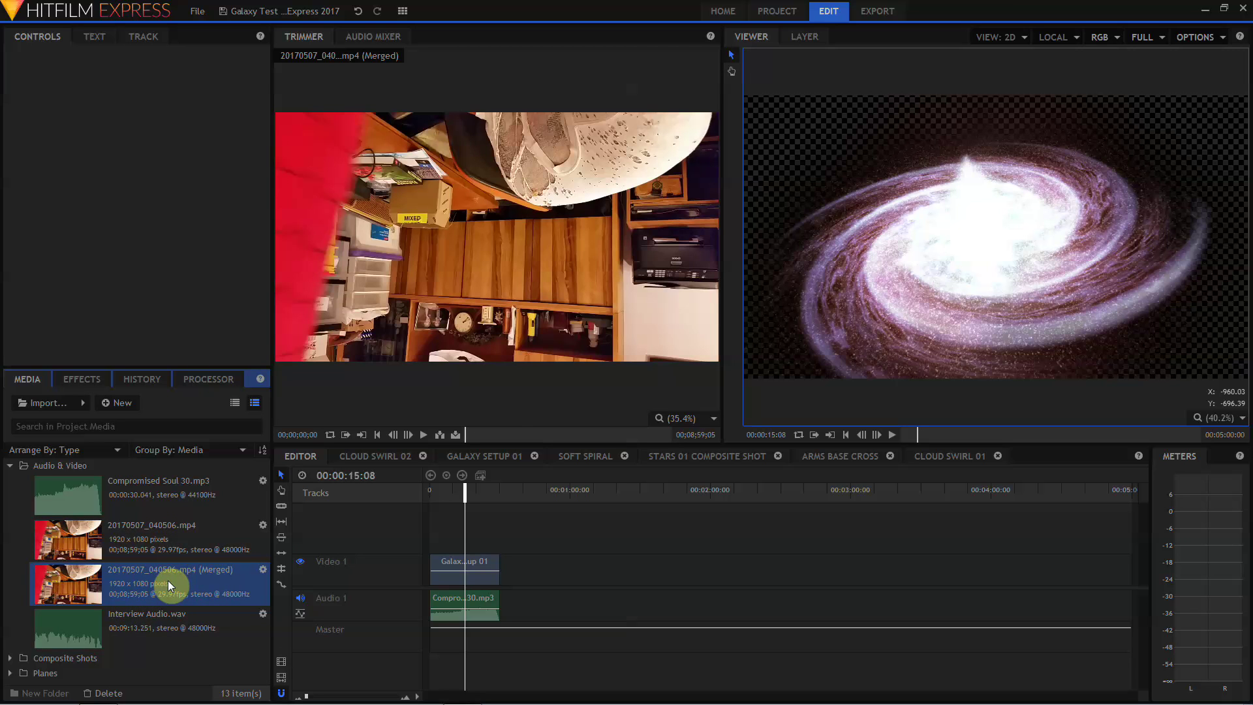
click(510, 437)
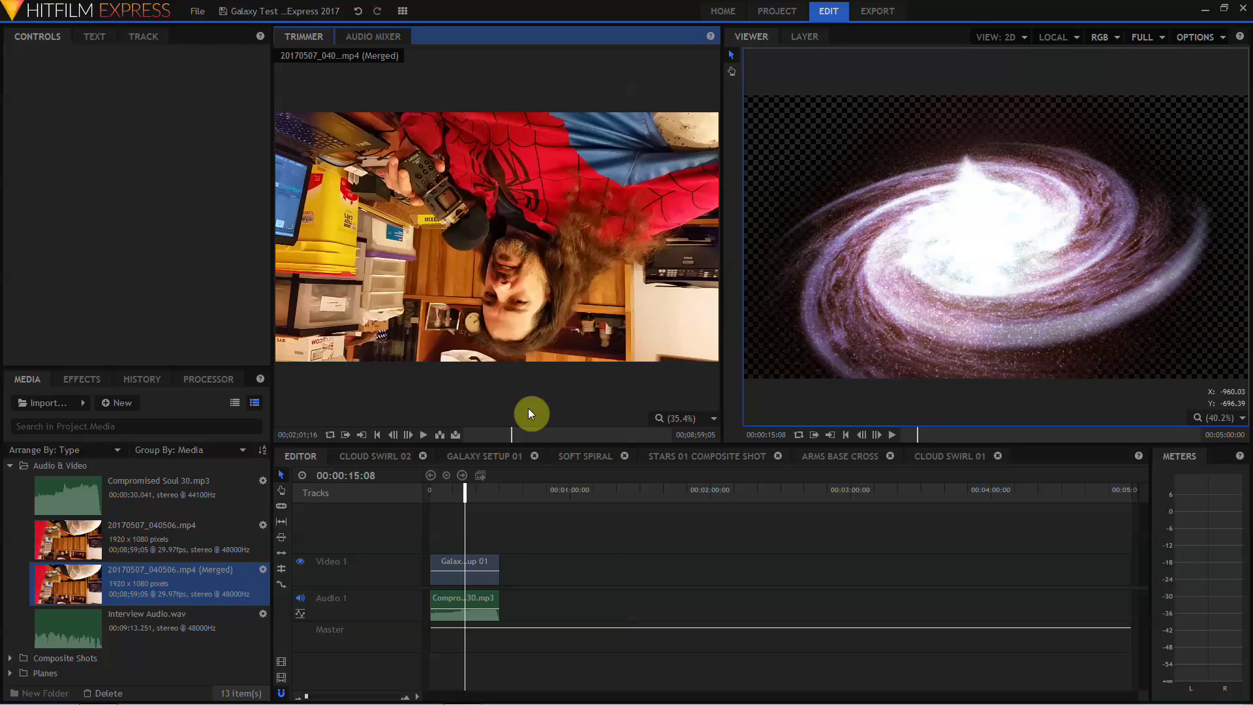
click(199, 18)
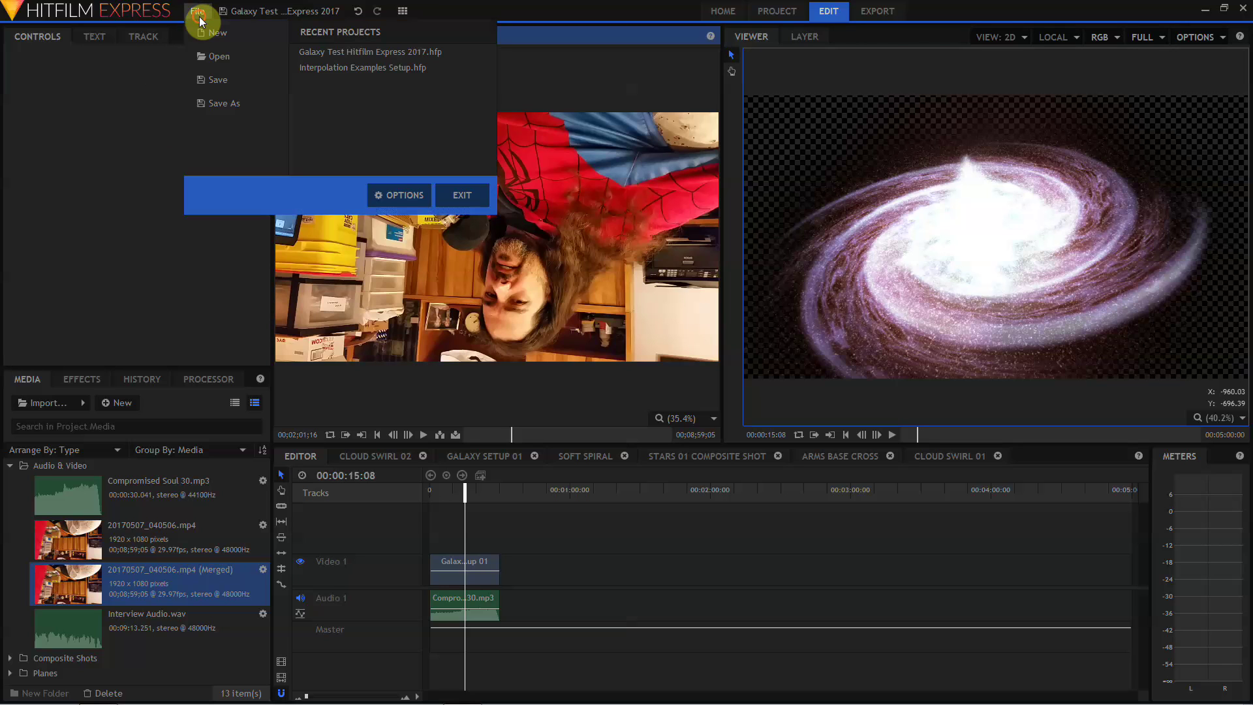
click(387, 205)
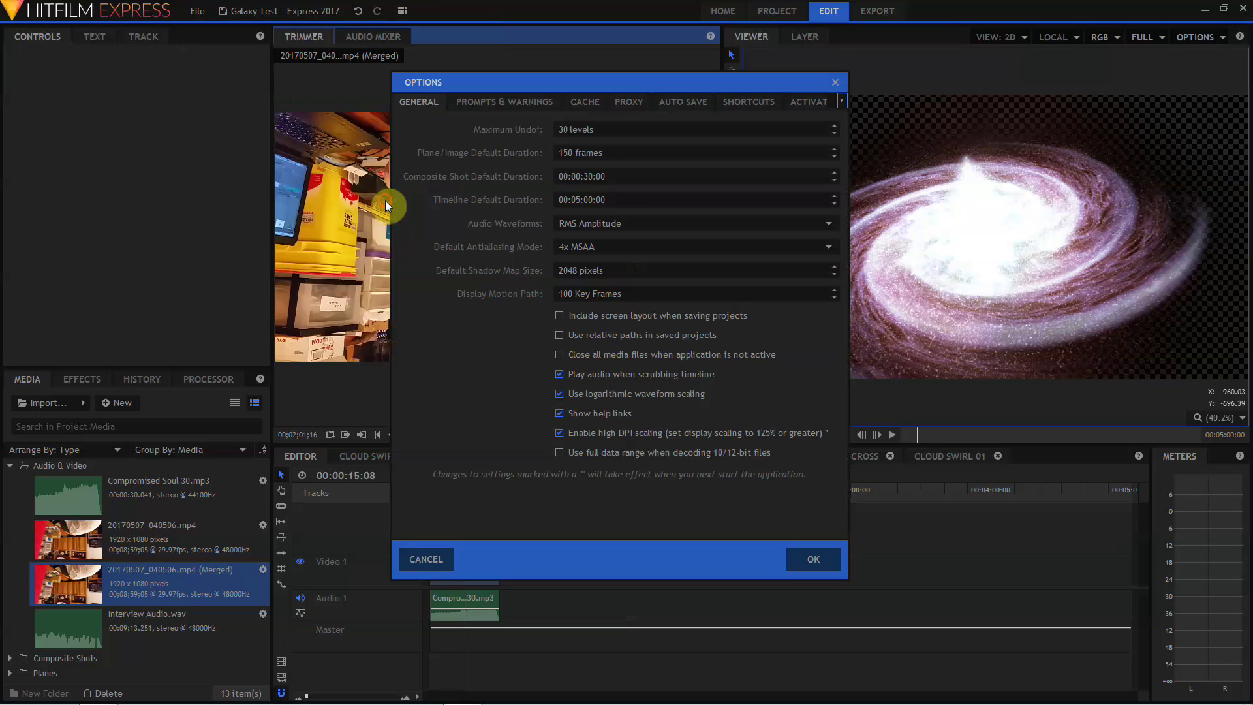
click(763, 106)
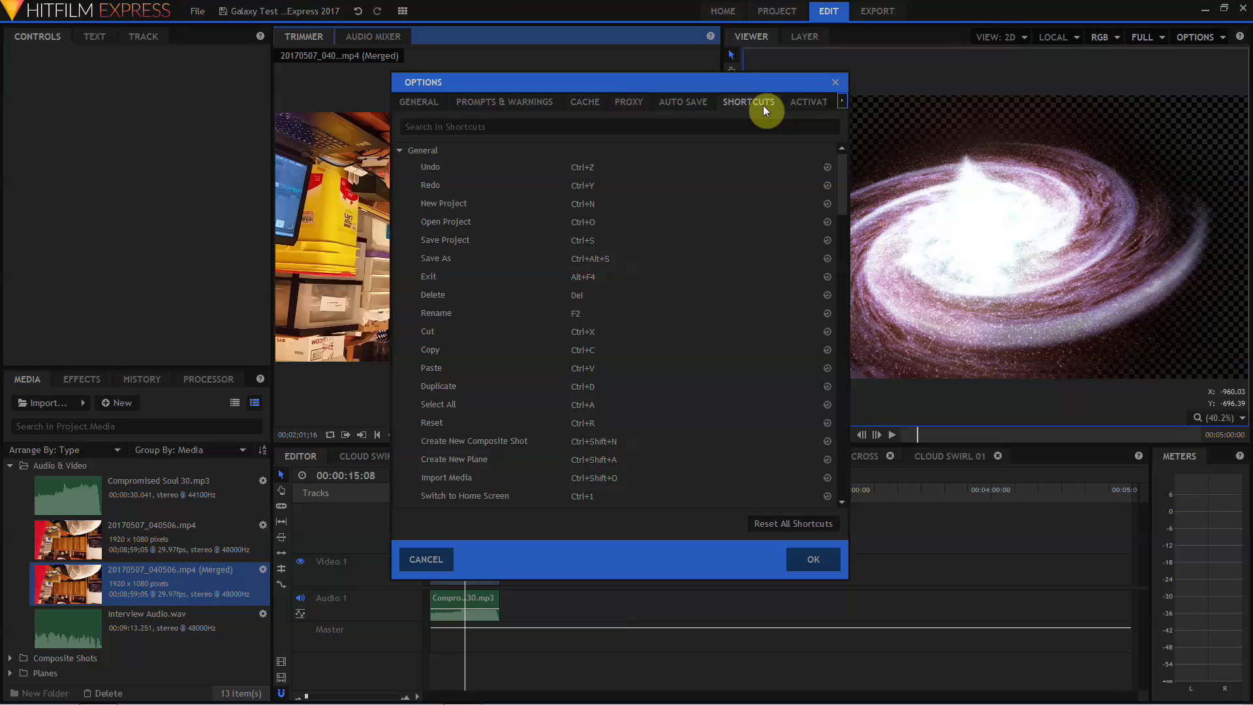
scroll(651, 203, down, 15)
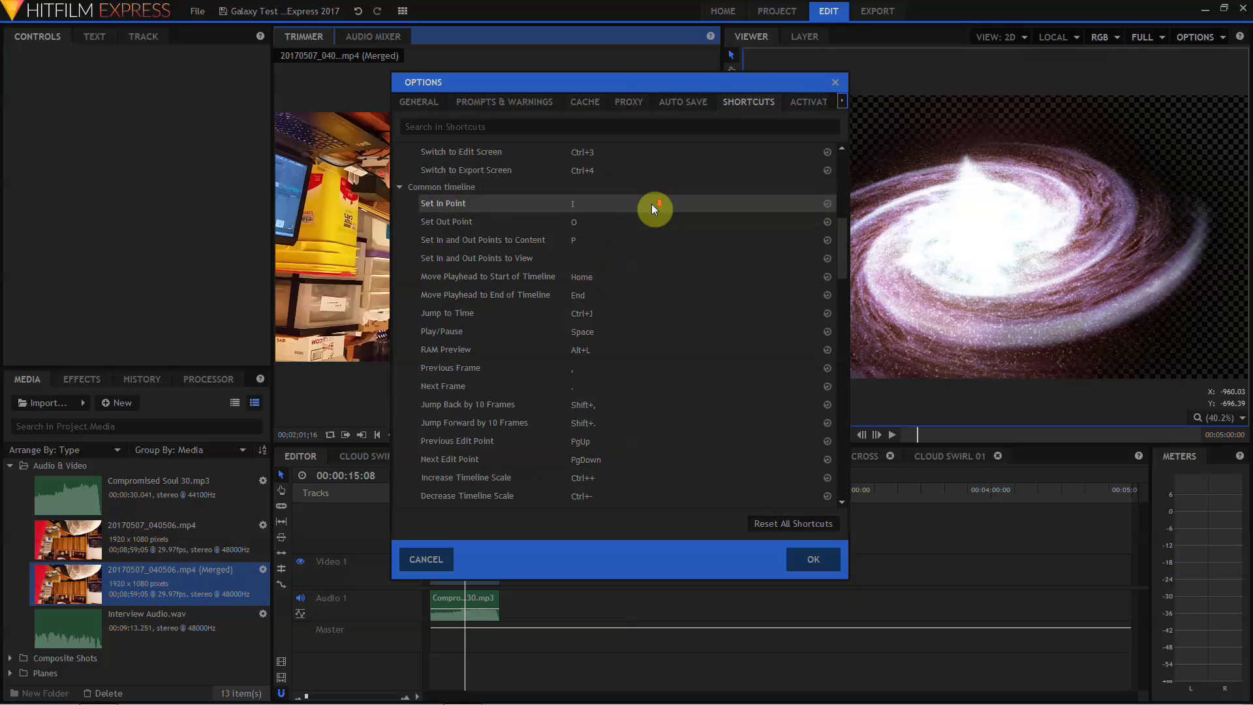
scroll(651, 206, down, 8)
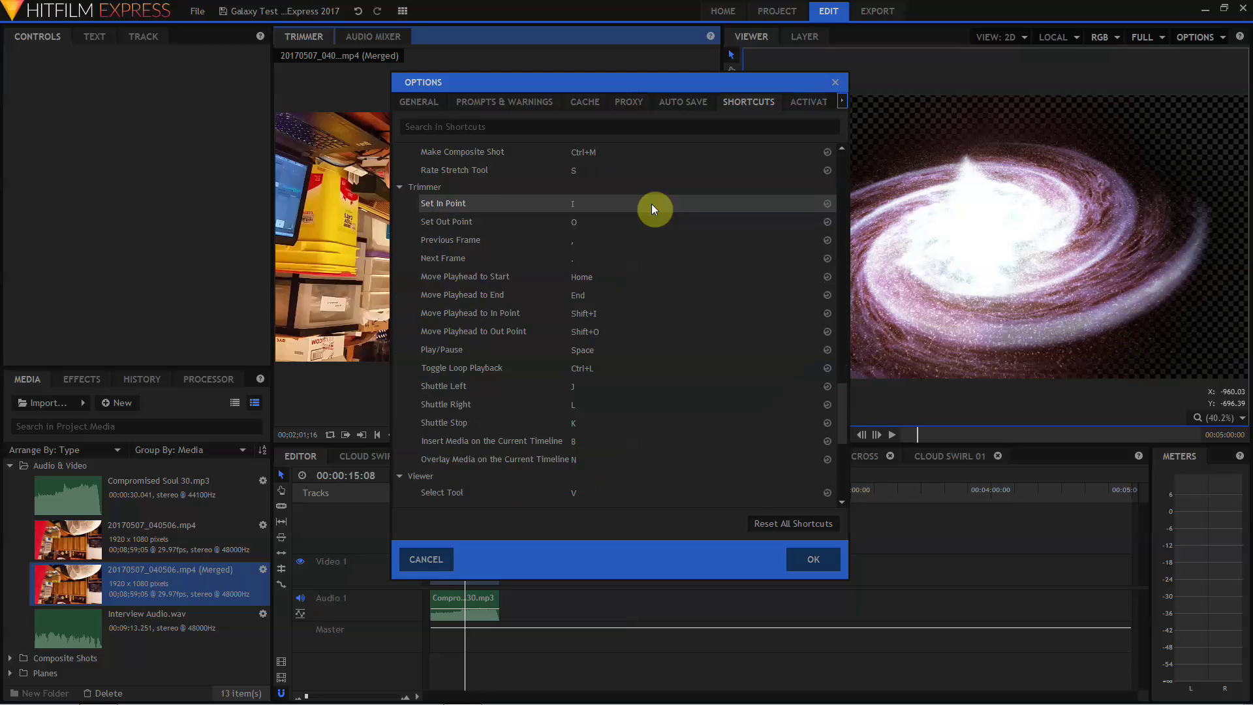
click(808, 558)
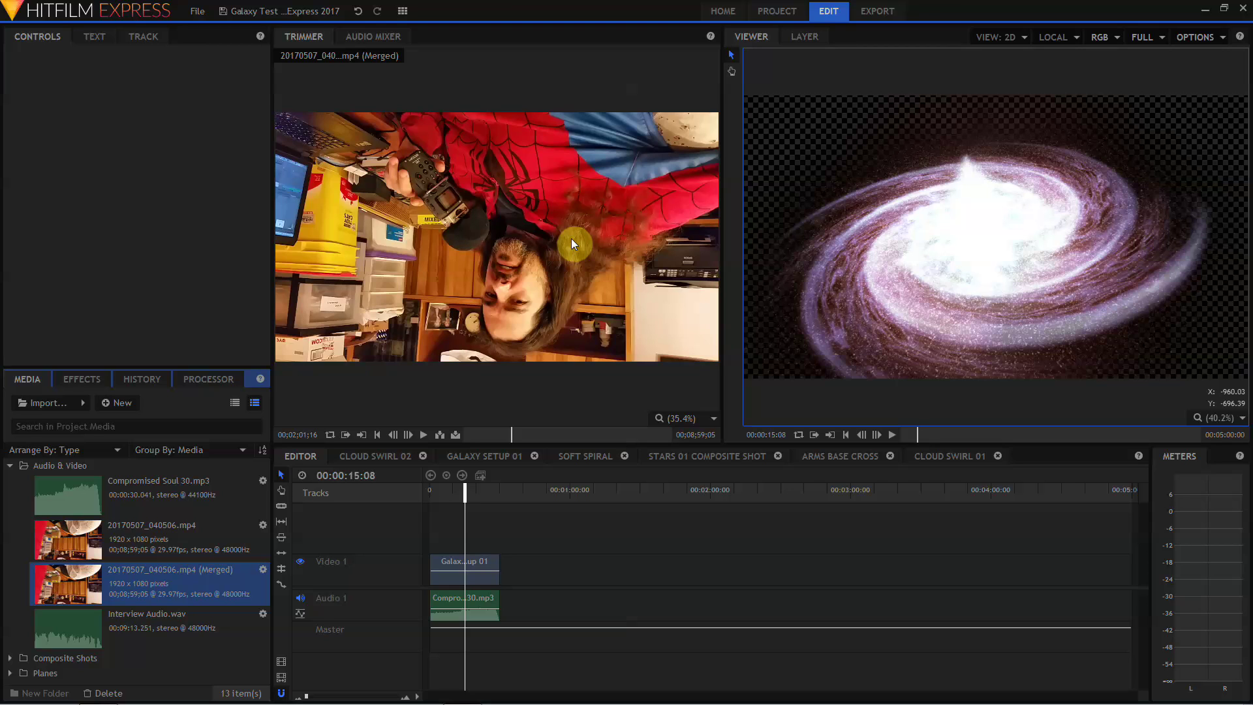
key(alt+f)
click(384, 194)
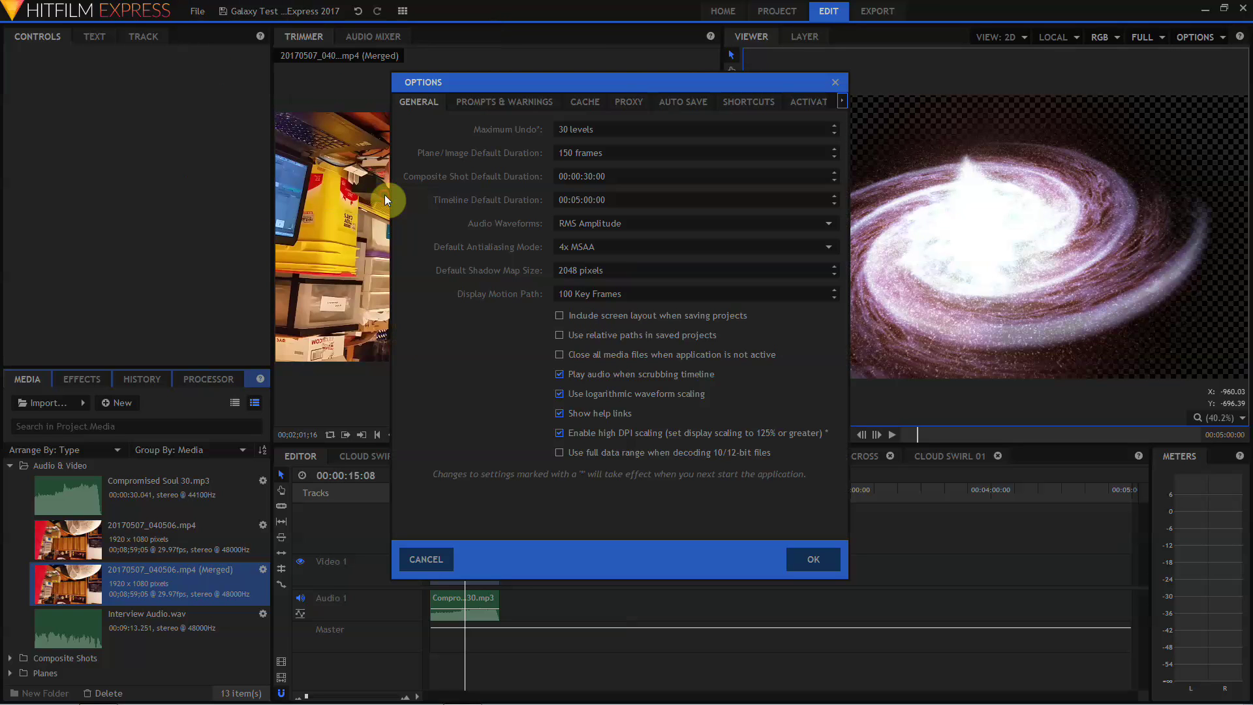
click(574, 103)
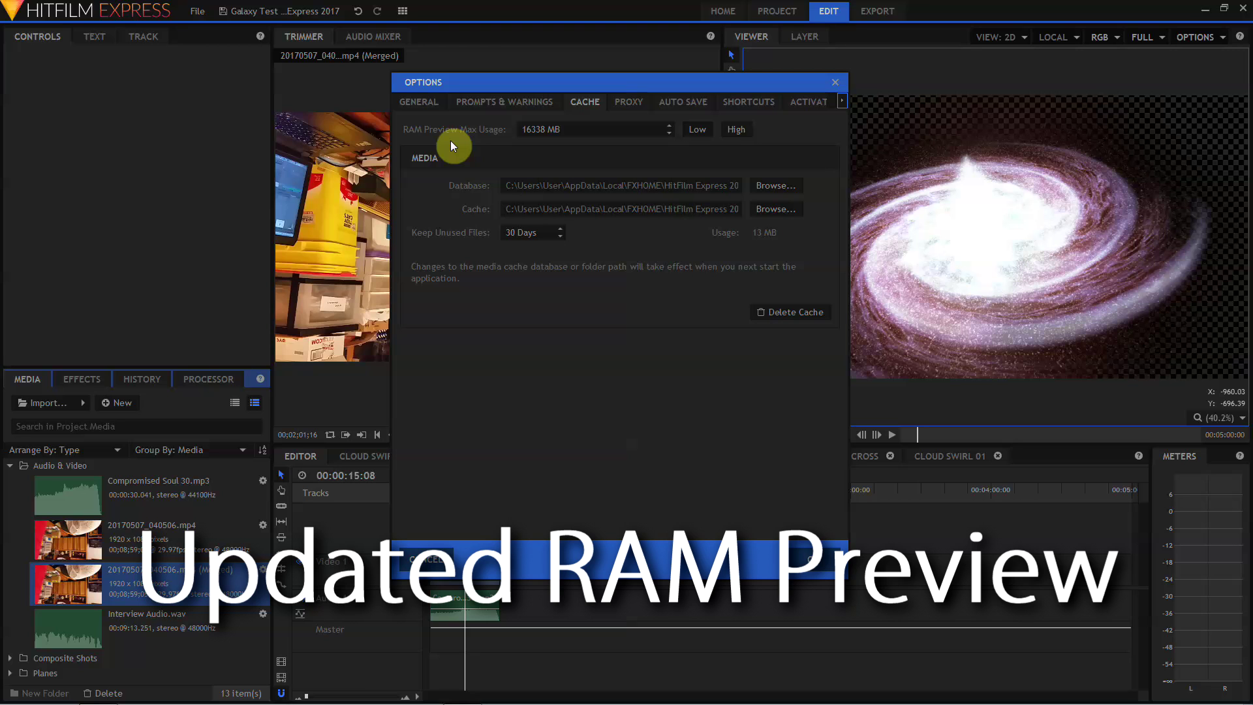
click(802, 559)
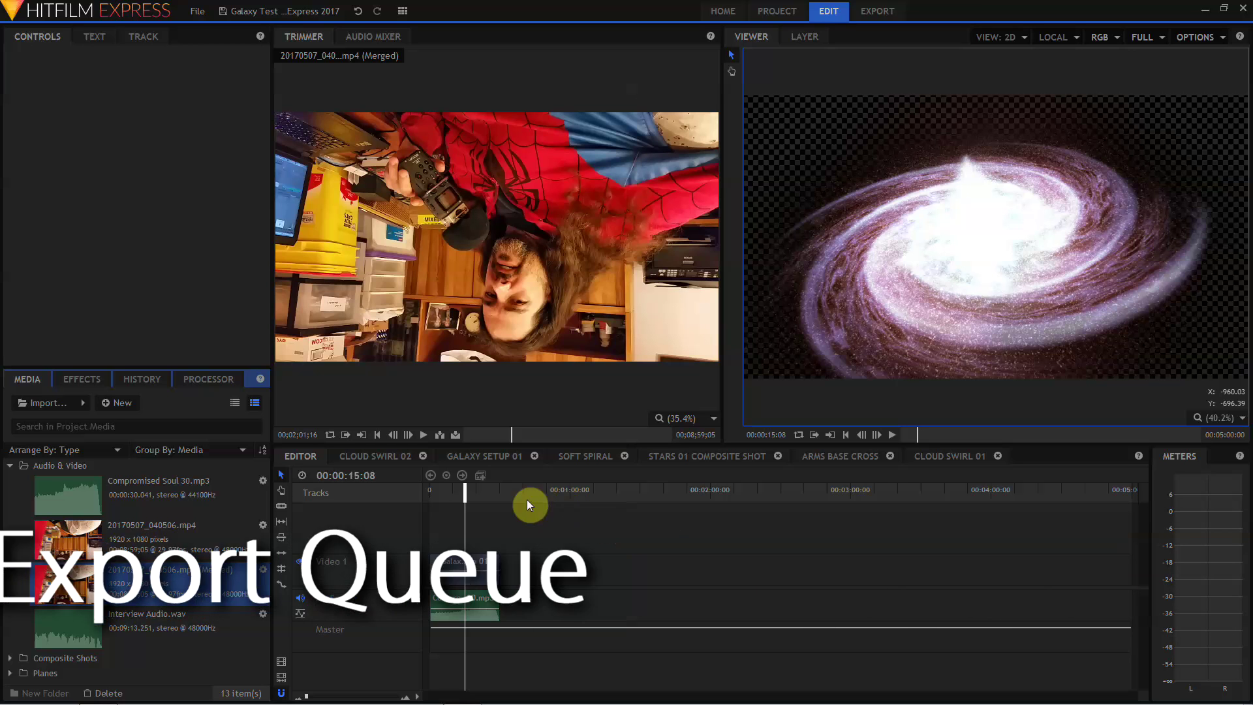
Put the playhead at 00:00:10:01, queue the Editor timeline, and go to Export
click(453, 494)
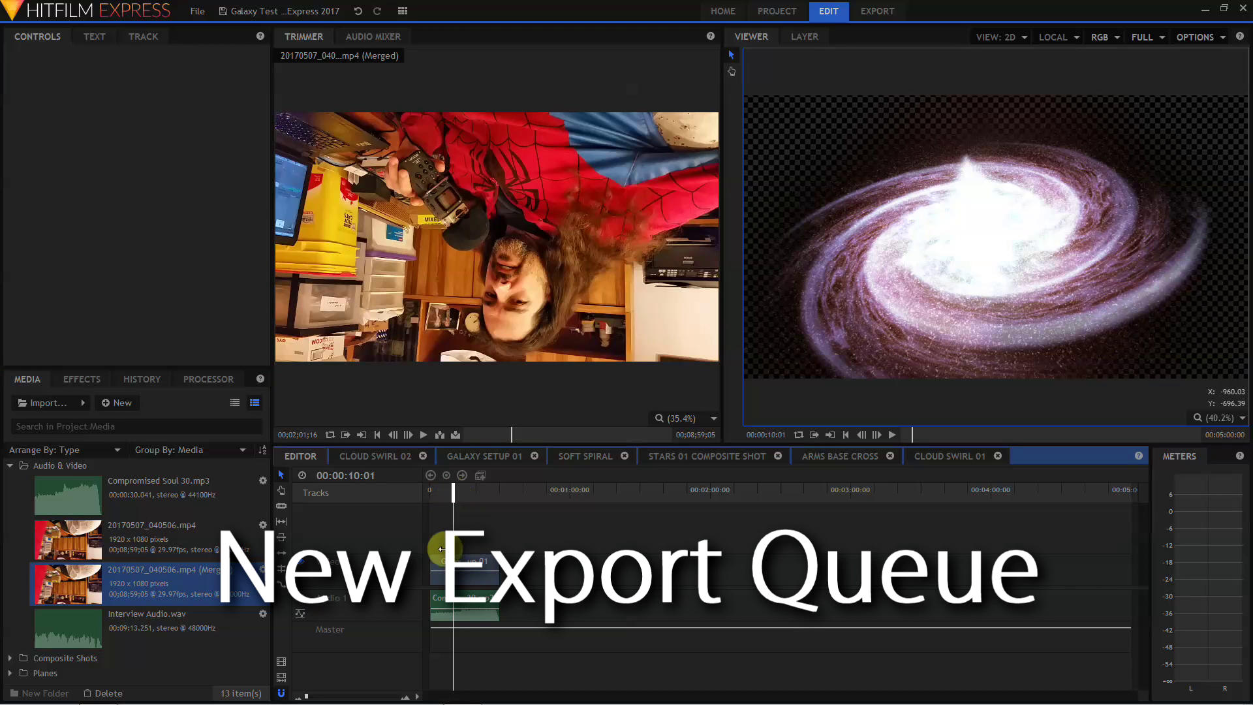
click(281, 665)
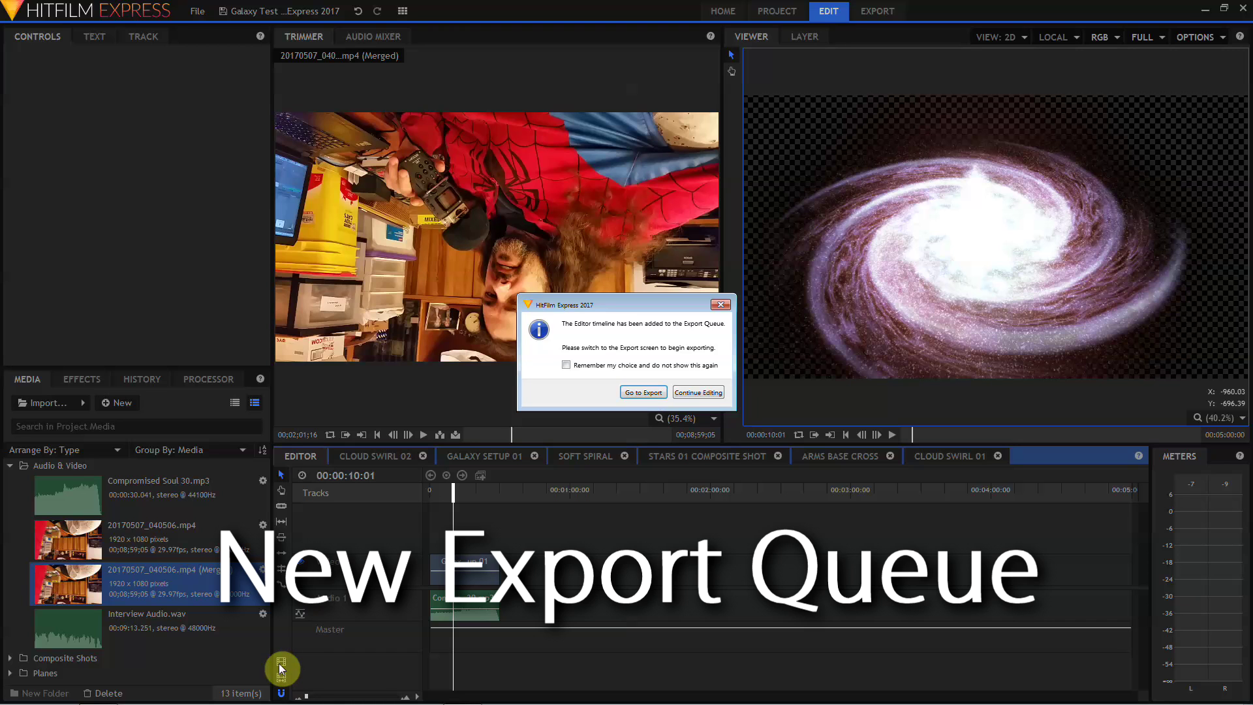
click(640, 394)
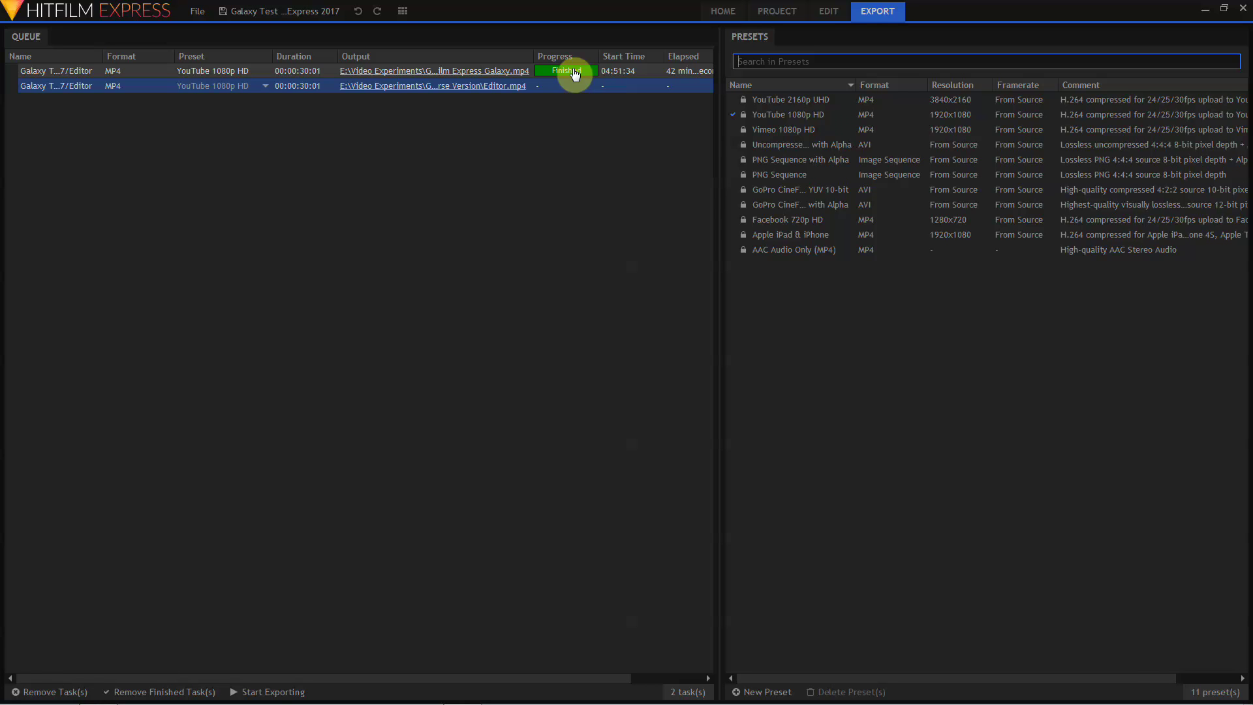
Open the CLOUD SWIRL 02 composite and filter the Effects panel with 'blur'
click(830, 12)
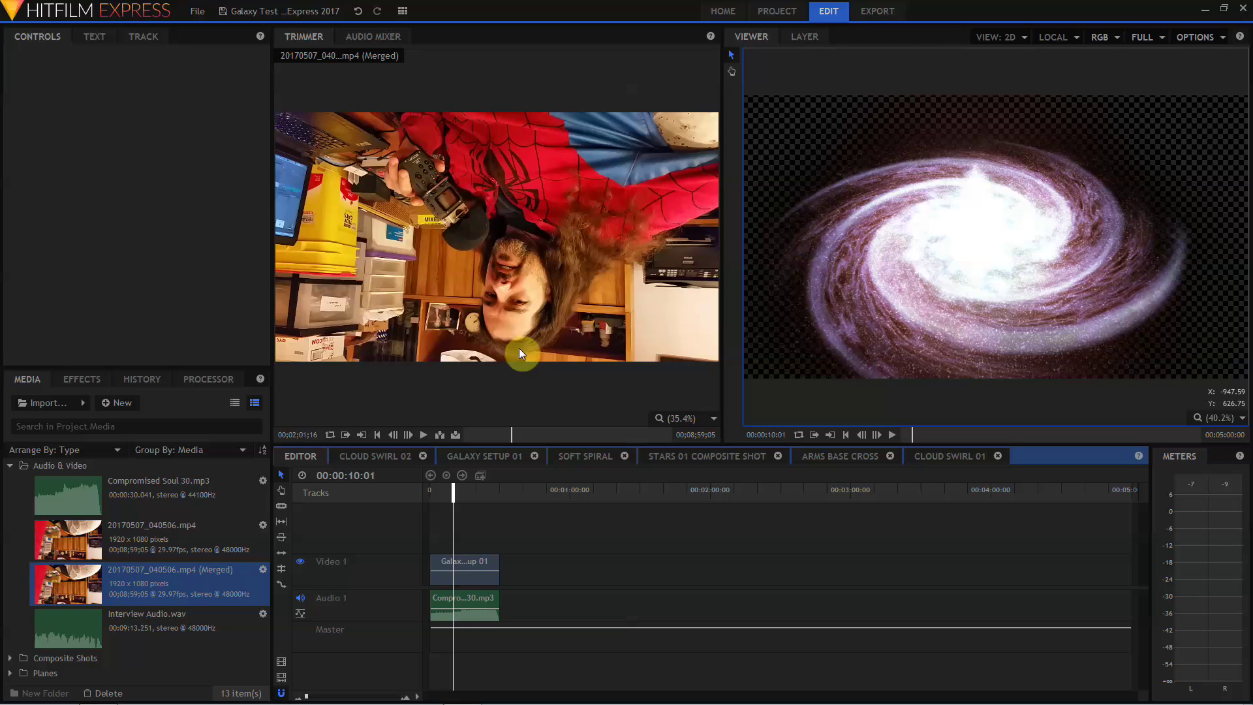
click(370, 455)
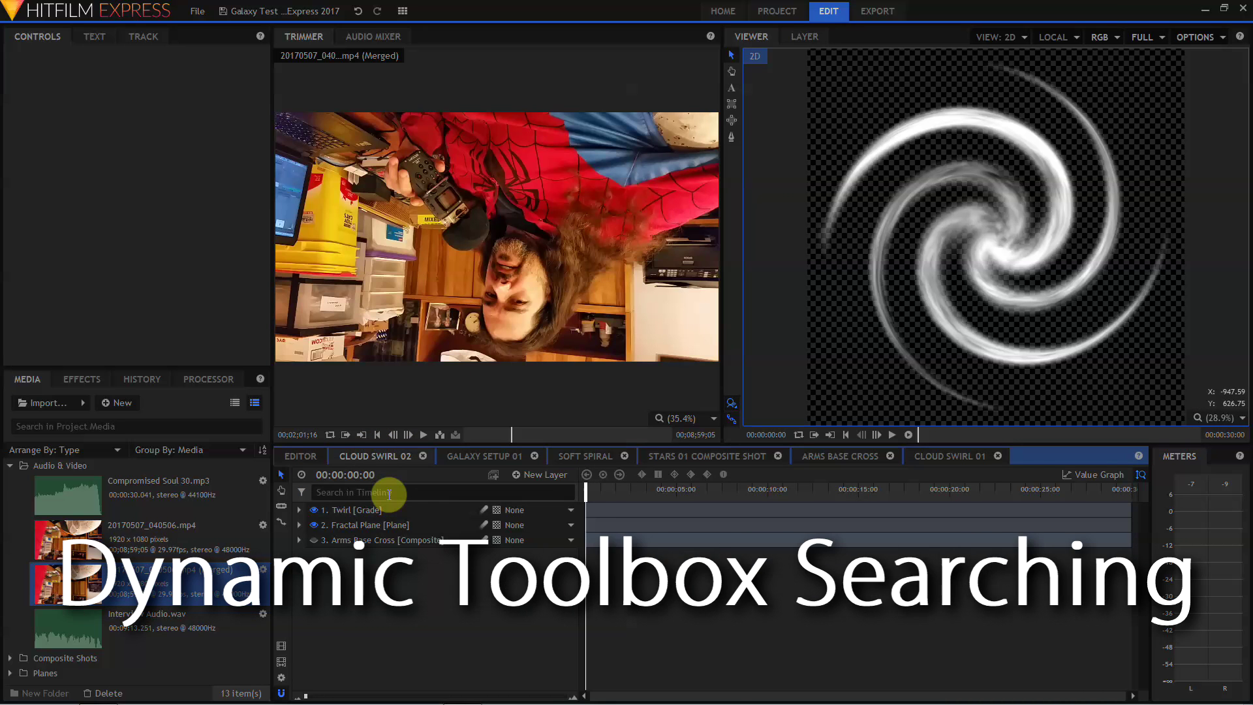
click(78, 379)
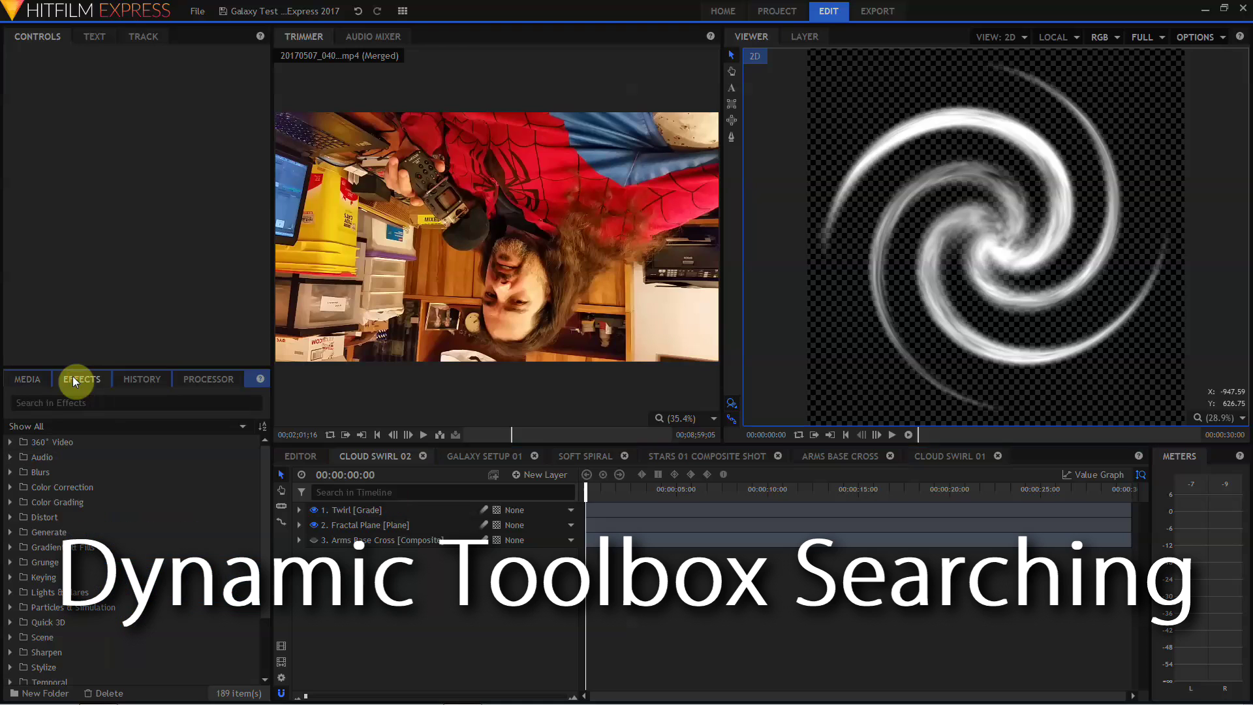
click(106, 403)
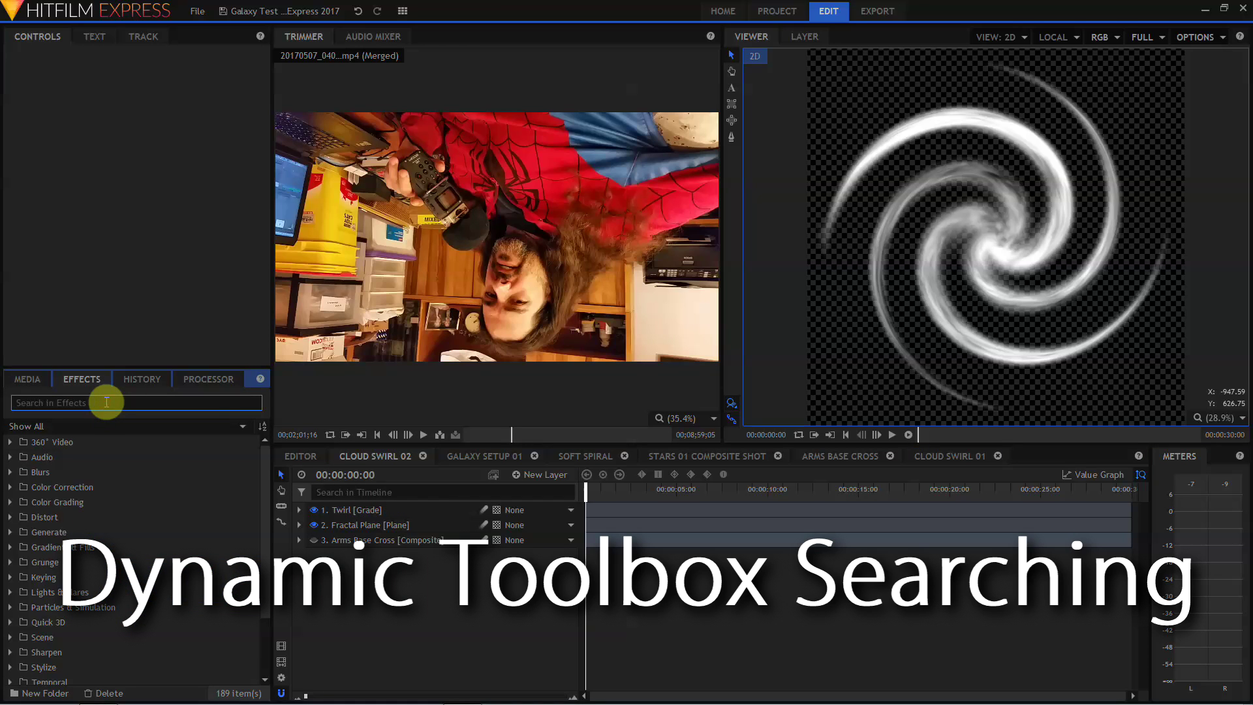
text(blur)
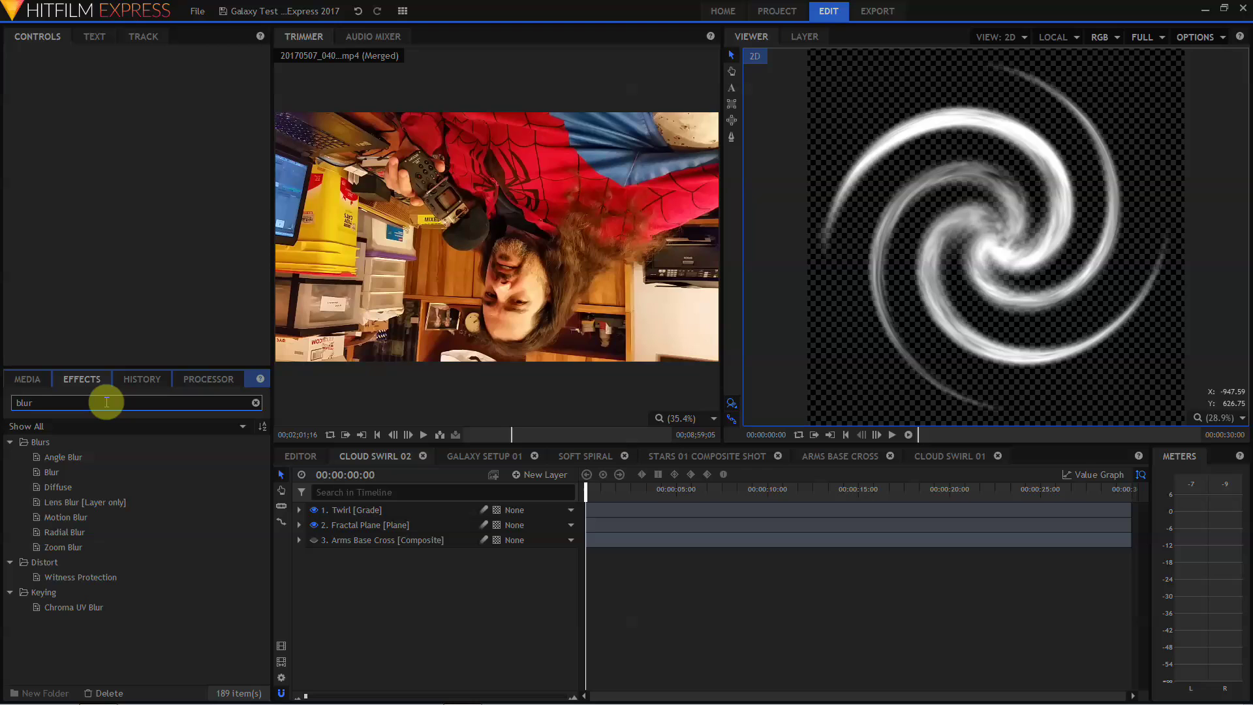
Search 'scale' in the CLOUD SWIRL 02 timeline and in the Twirl layer's controls
click(373, 492)
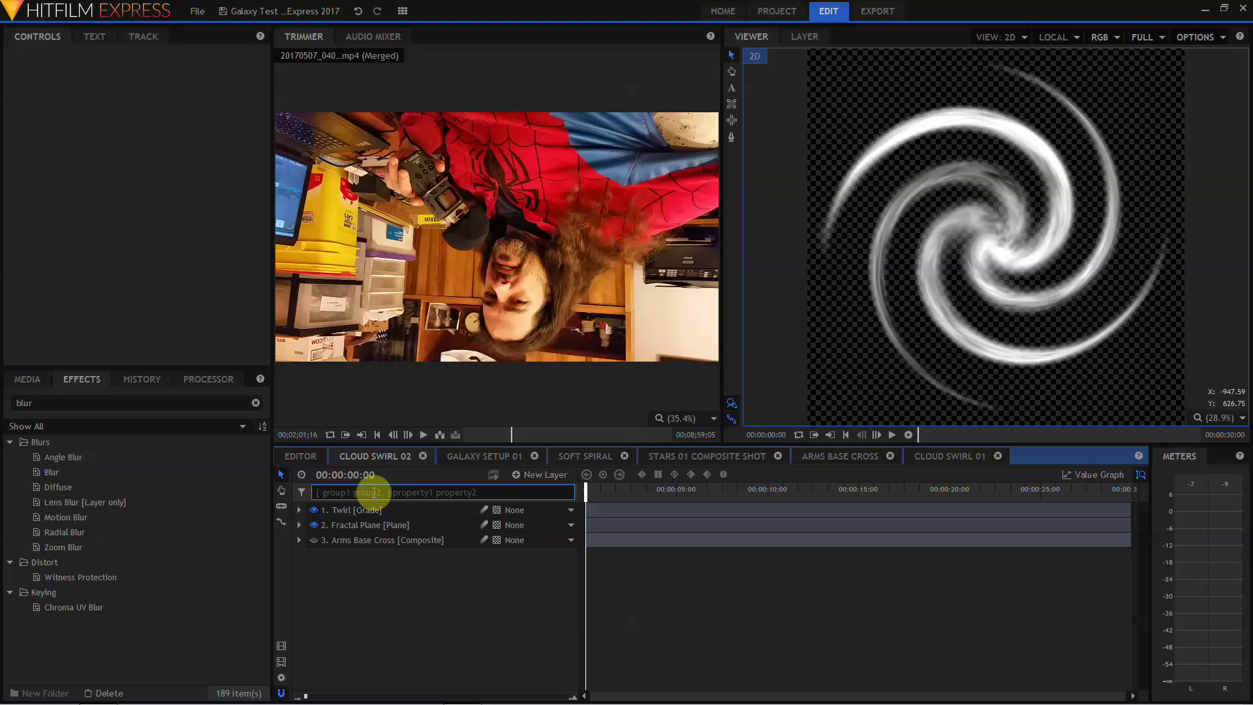
text(scale)
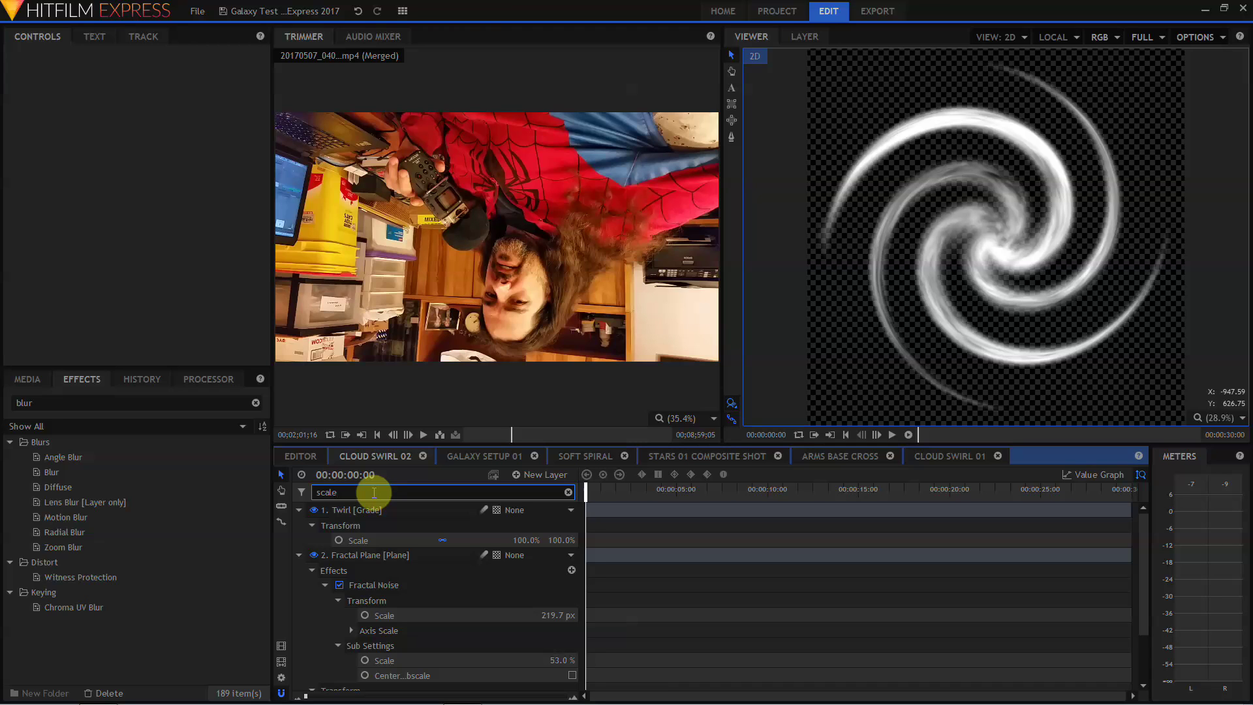
click(365, 509)
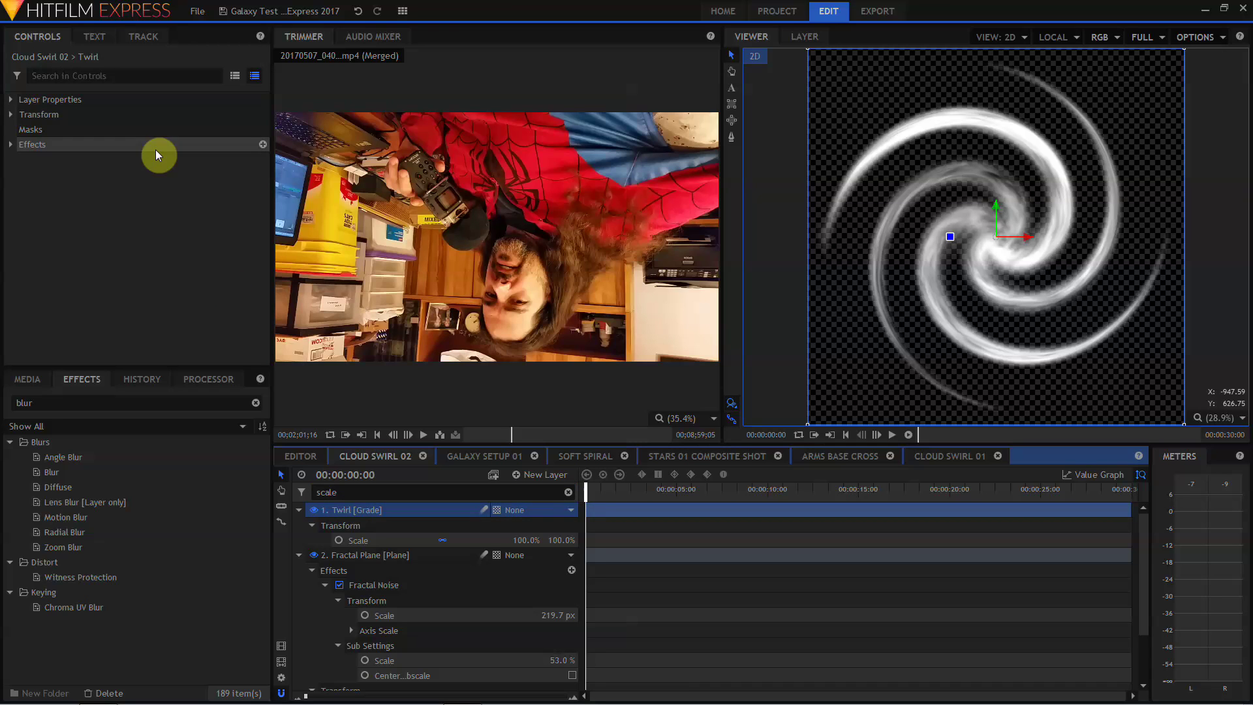
click(107, 76)
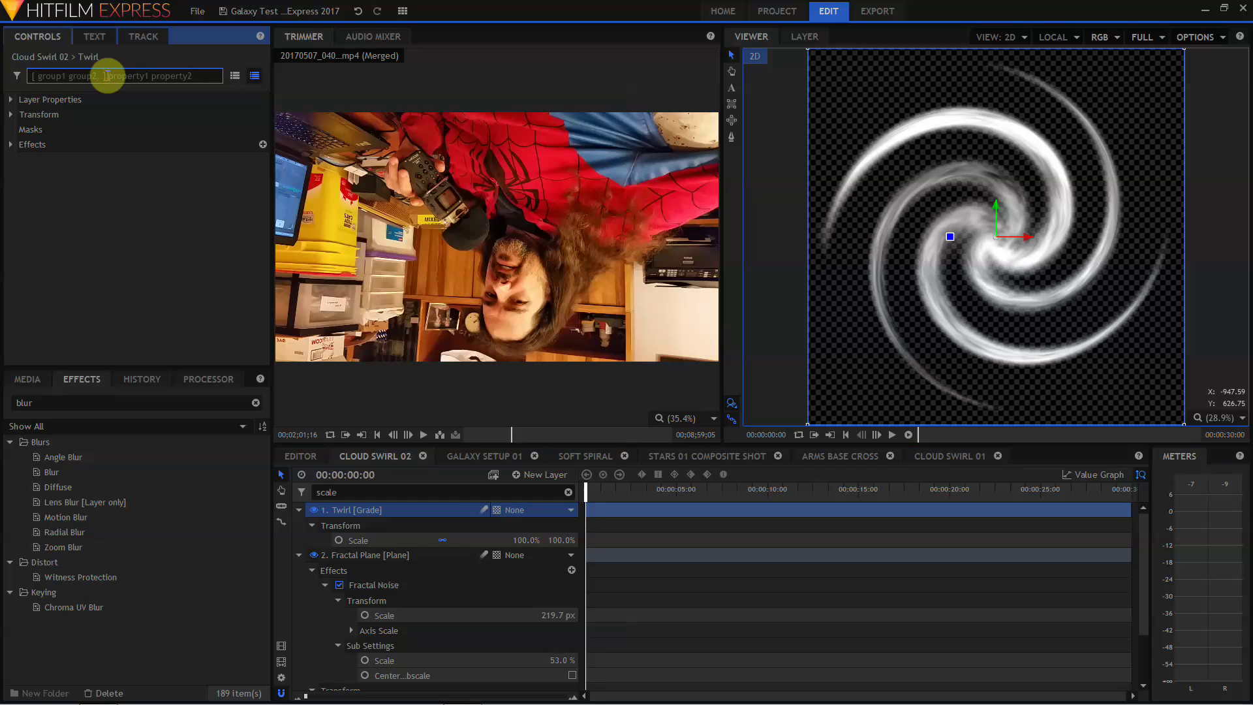
text(scale)
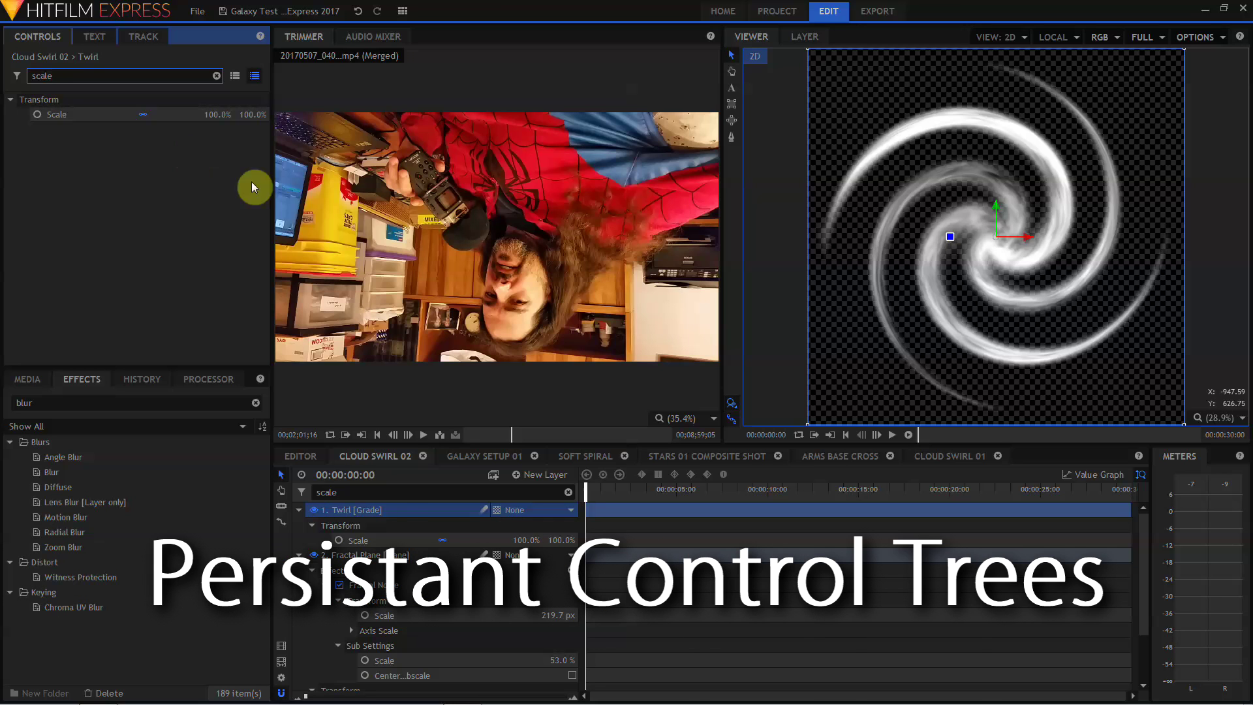
Switch to the GALAXY SETUP 01 composite, then back to CLOUD SWIRL 02
click(475, 458)
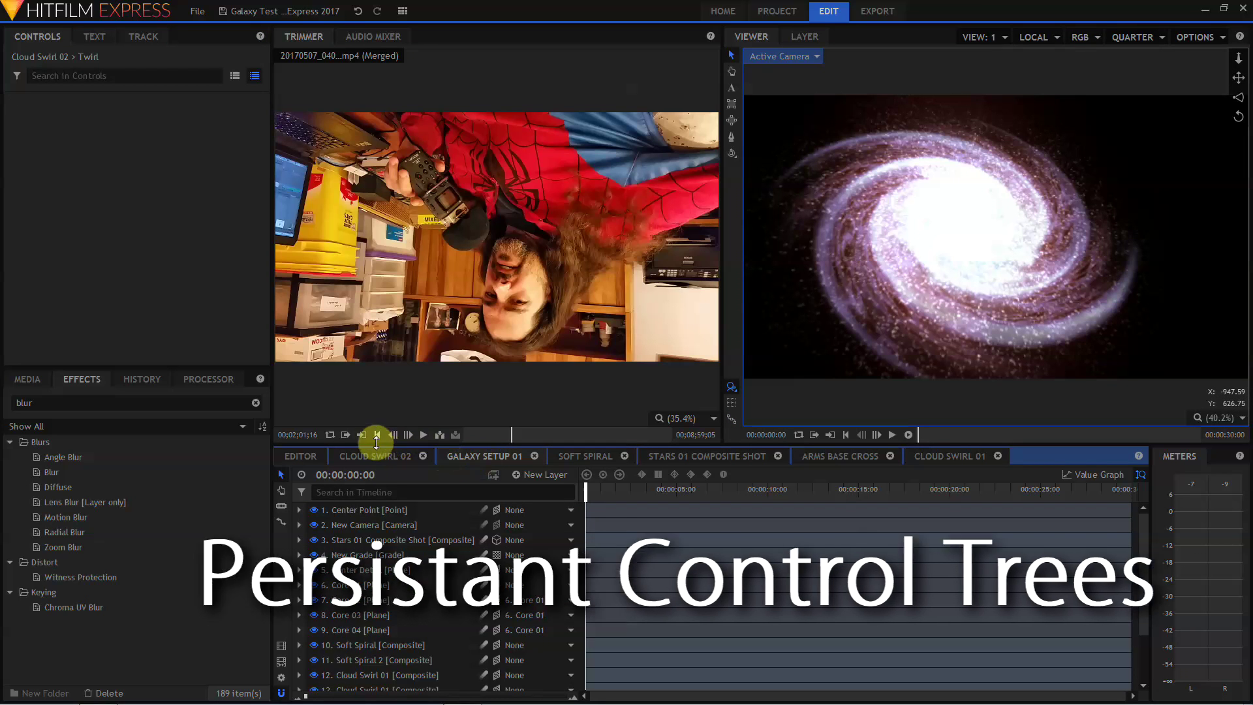
click(368, 457)
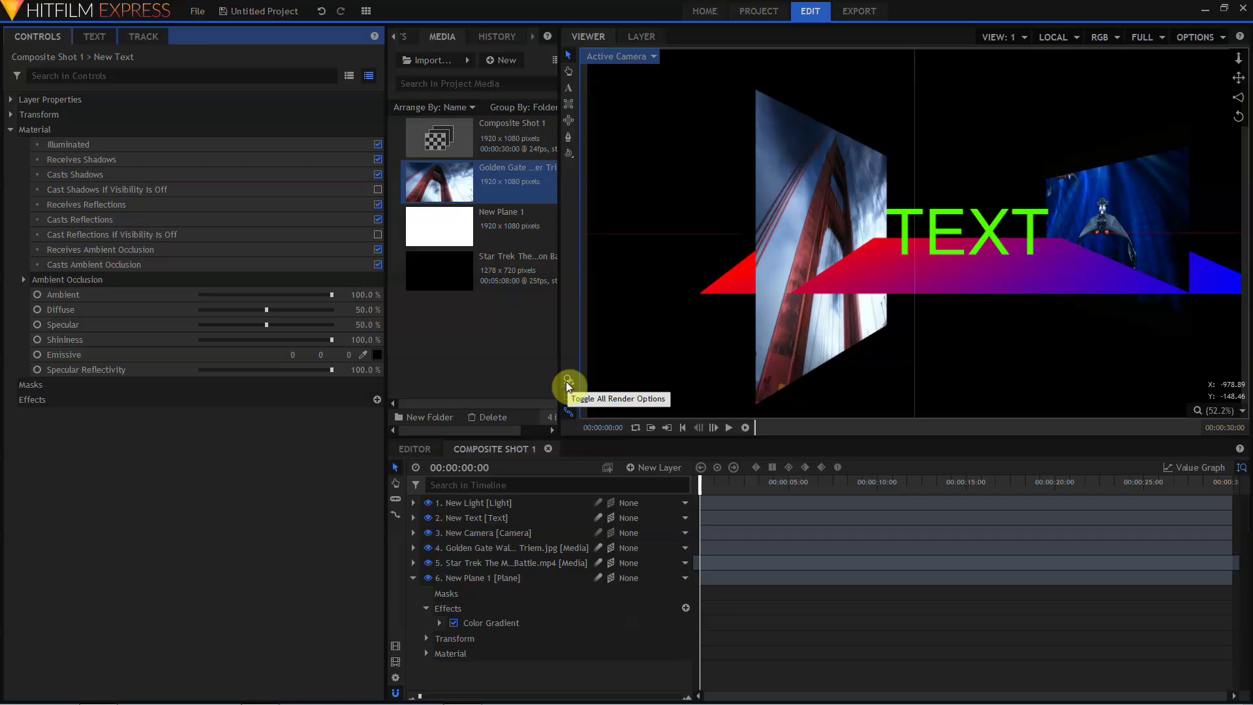
Turn on all render options, nudge the New Text layer sideways, and orbit to see reflections
click(568, 384)
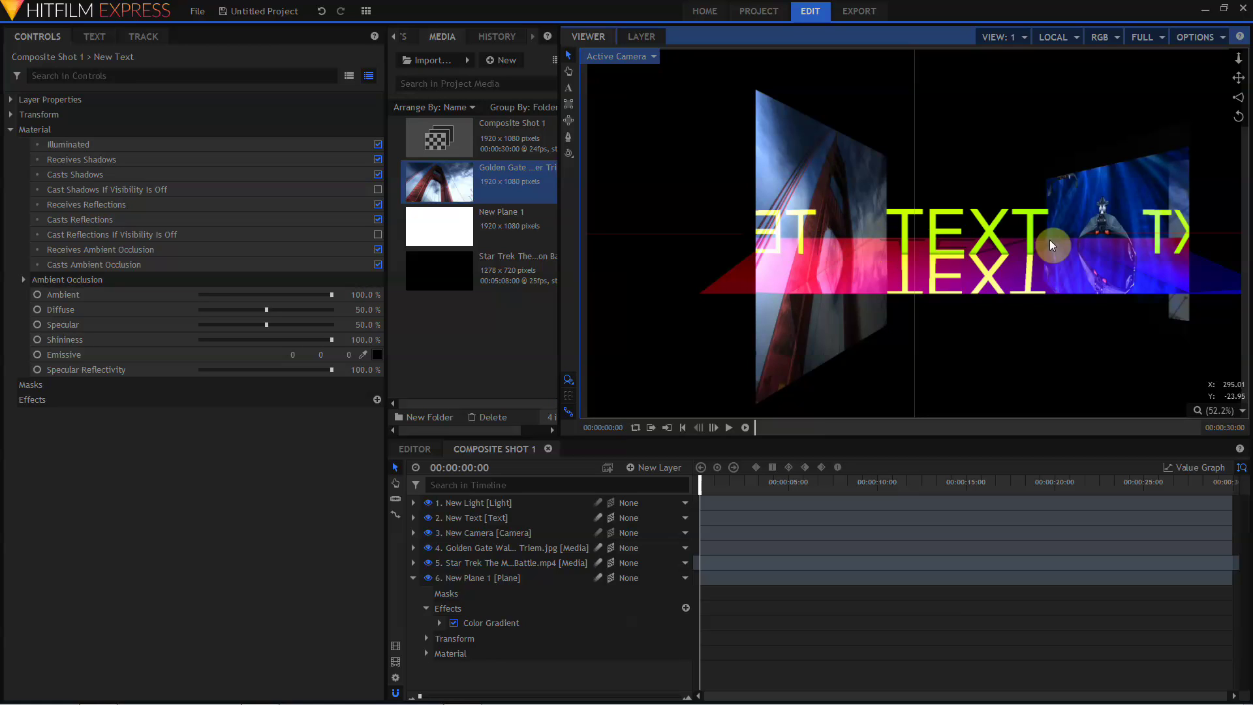
click(448, 522)
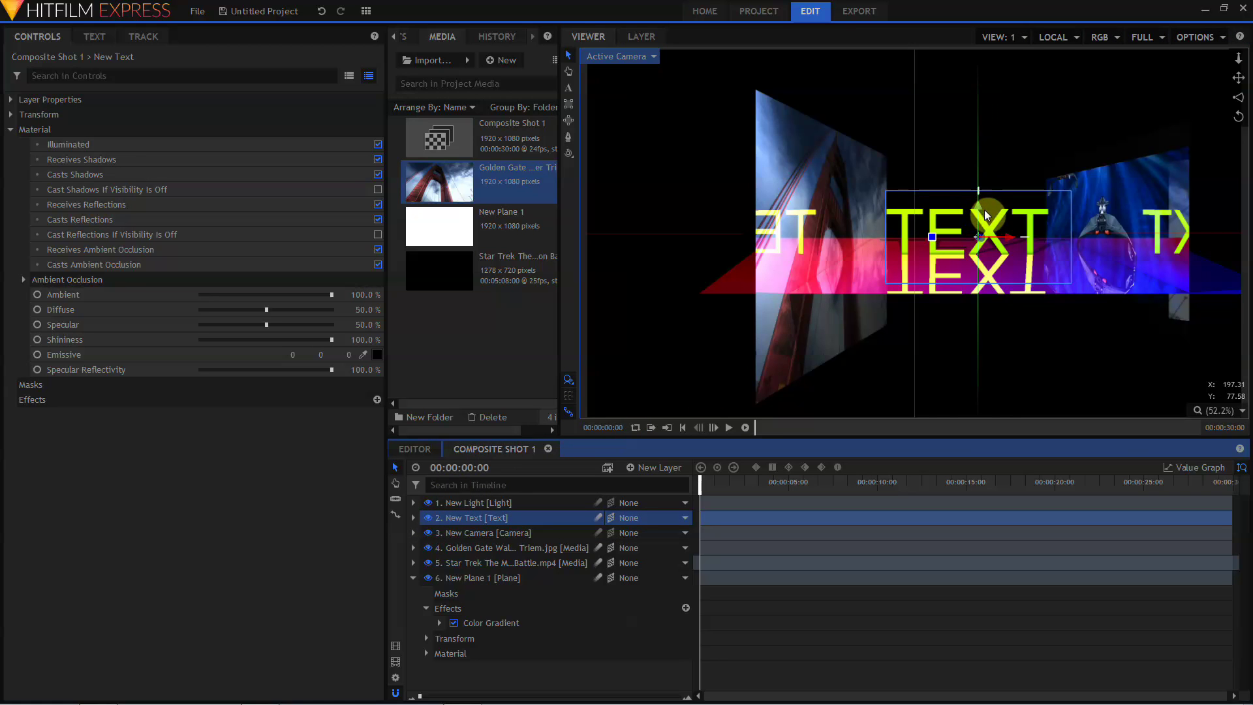
drag(1008, 235, 979, 202)
click(568, 154)
drag(783, 288, 771, 260)
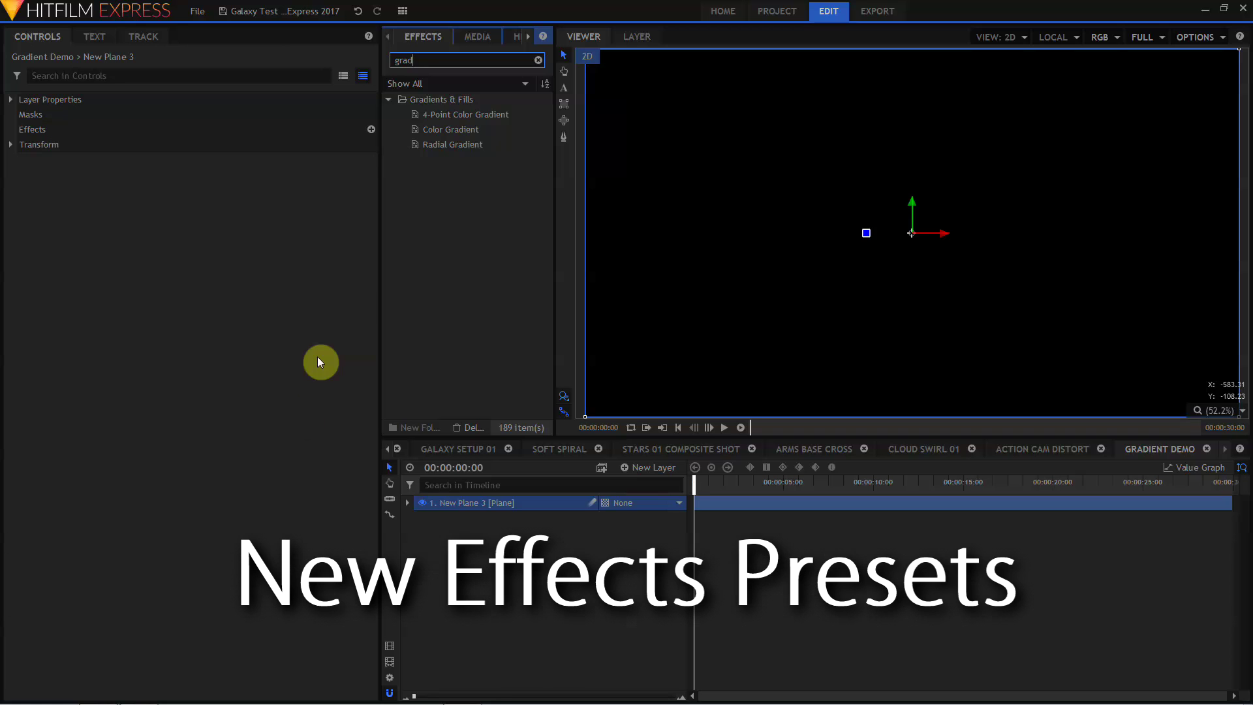
Apply Color Gradient to New Plane 3 and try the Basic Black White Vert, Bright Sky and Red presets
drag(450, 129, 117, 227)
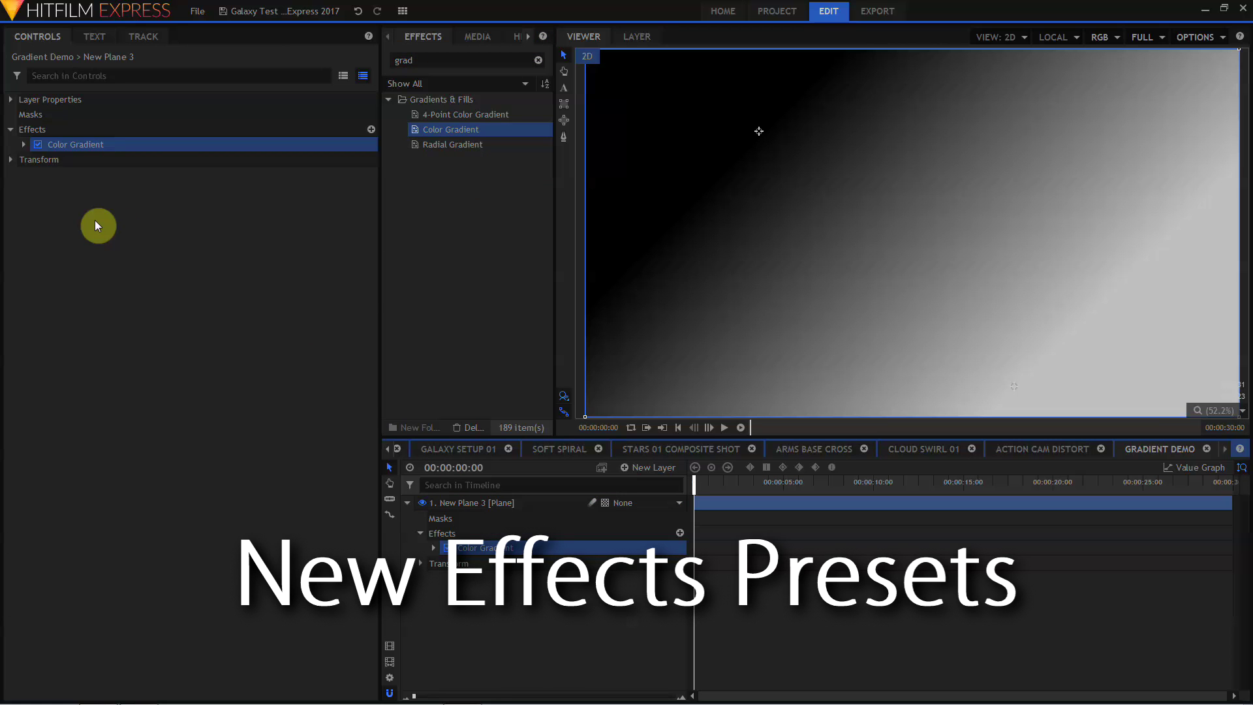
click(23, 144)
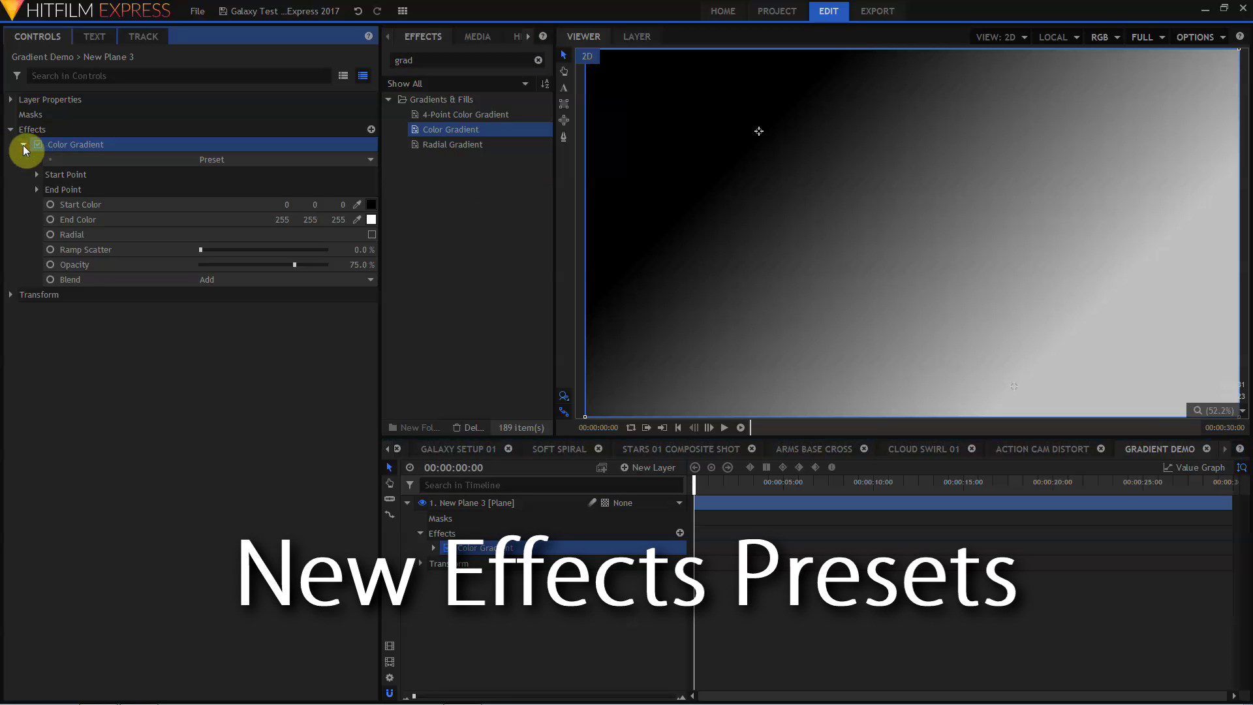
click(225, 159)
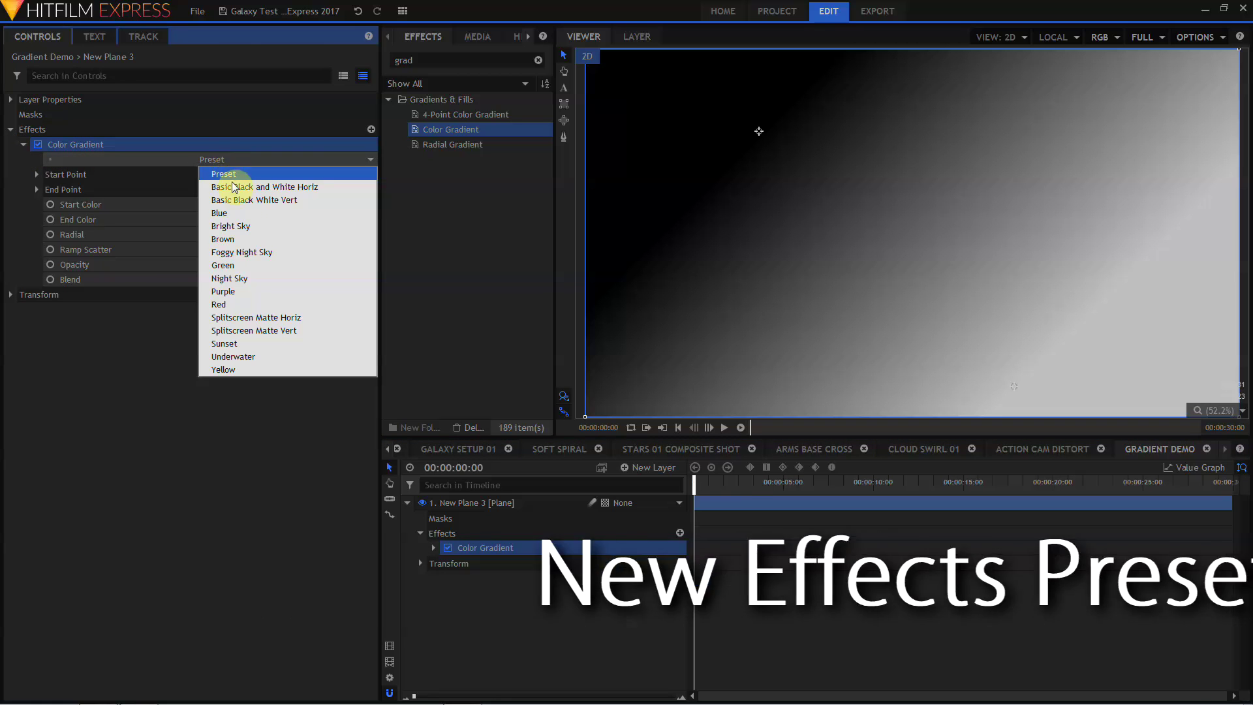
click(240, 202)
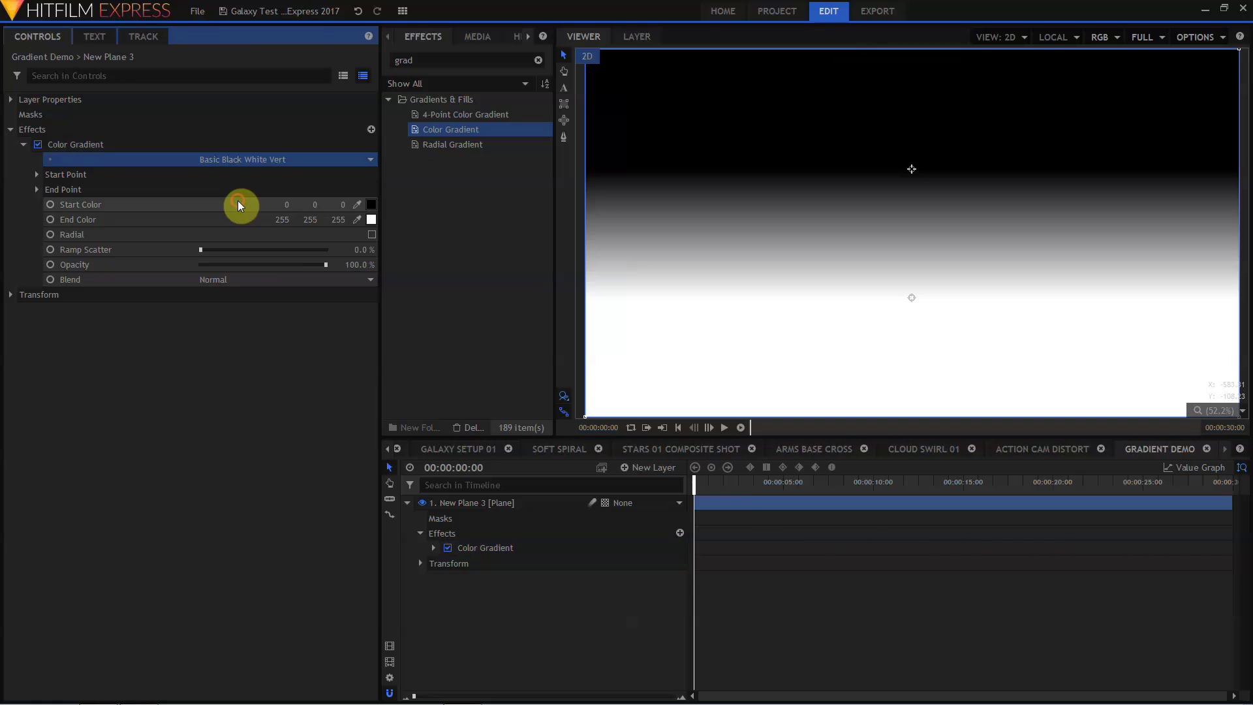
click(224, 162)
click(225, 225)
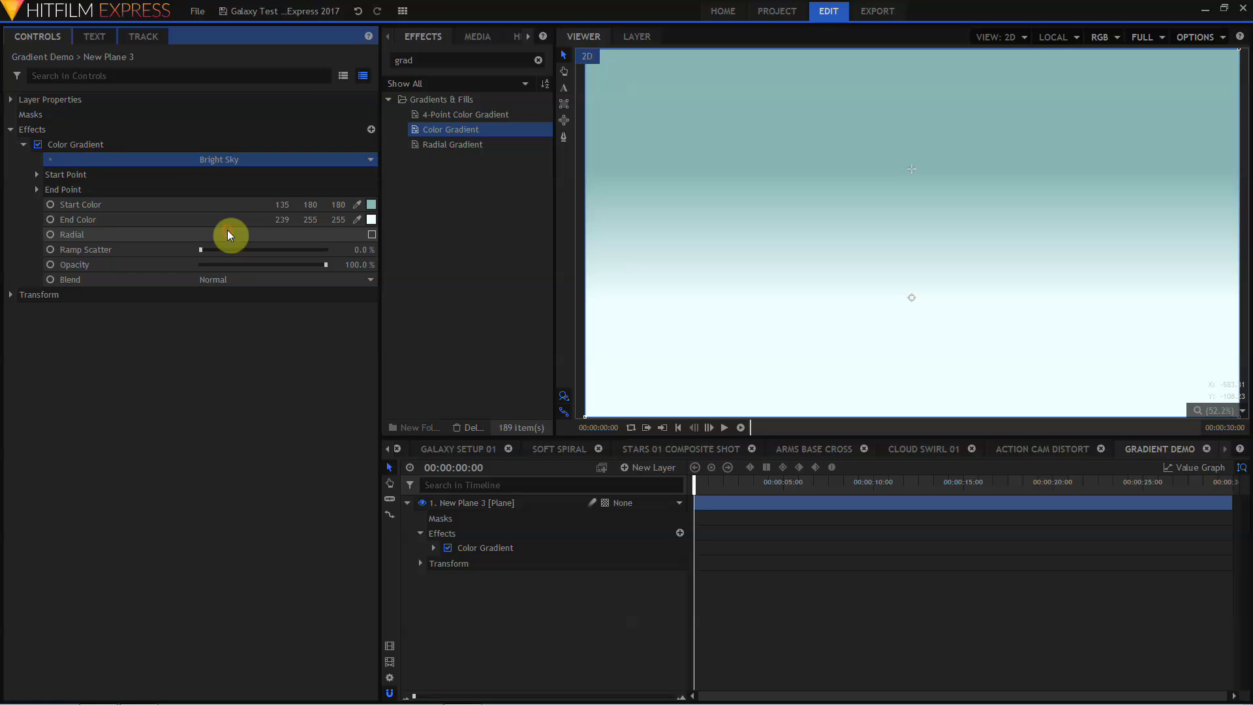
click(222, 161)
click(222, 304)
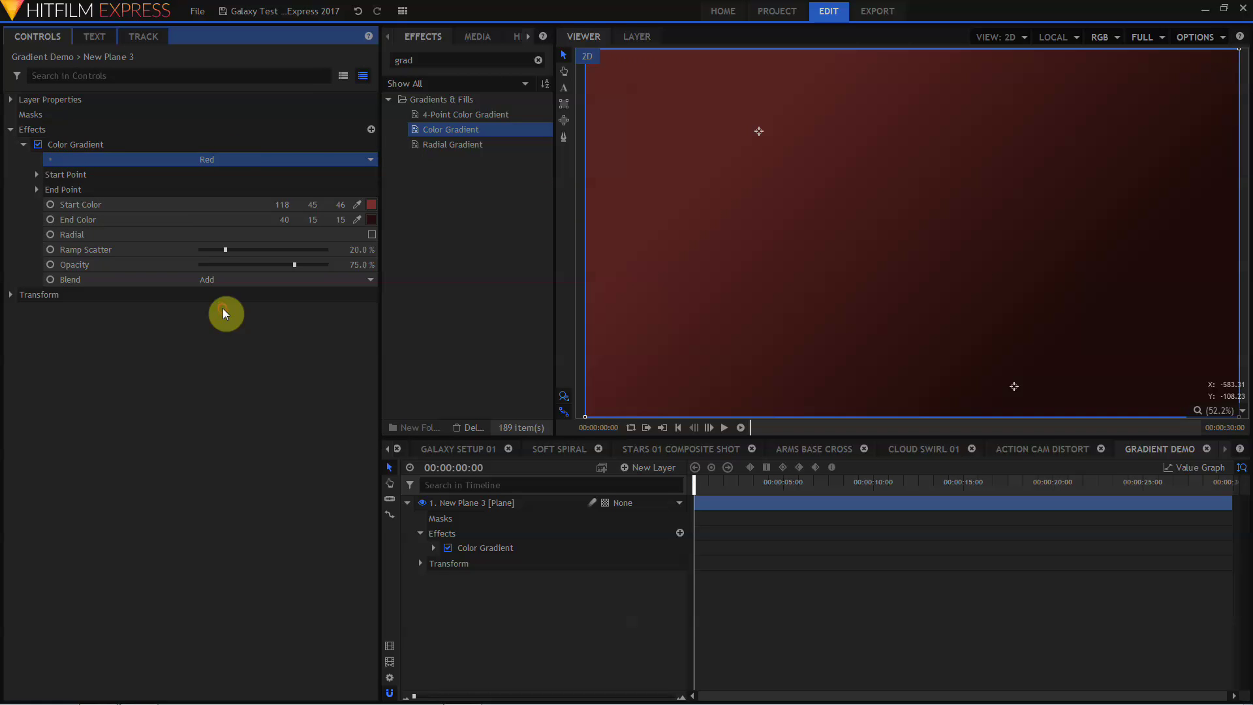
Try the Sunset and Underwater gradient presets, finishing on Yellow
click(239, 158)
click(245, 341)
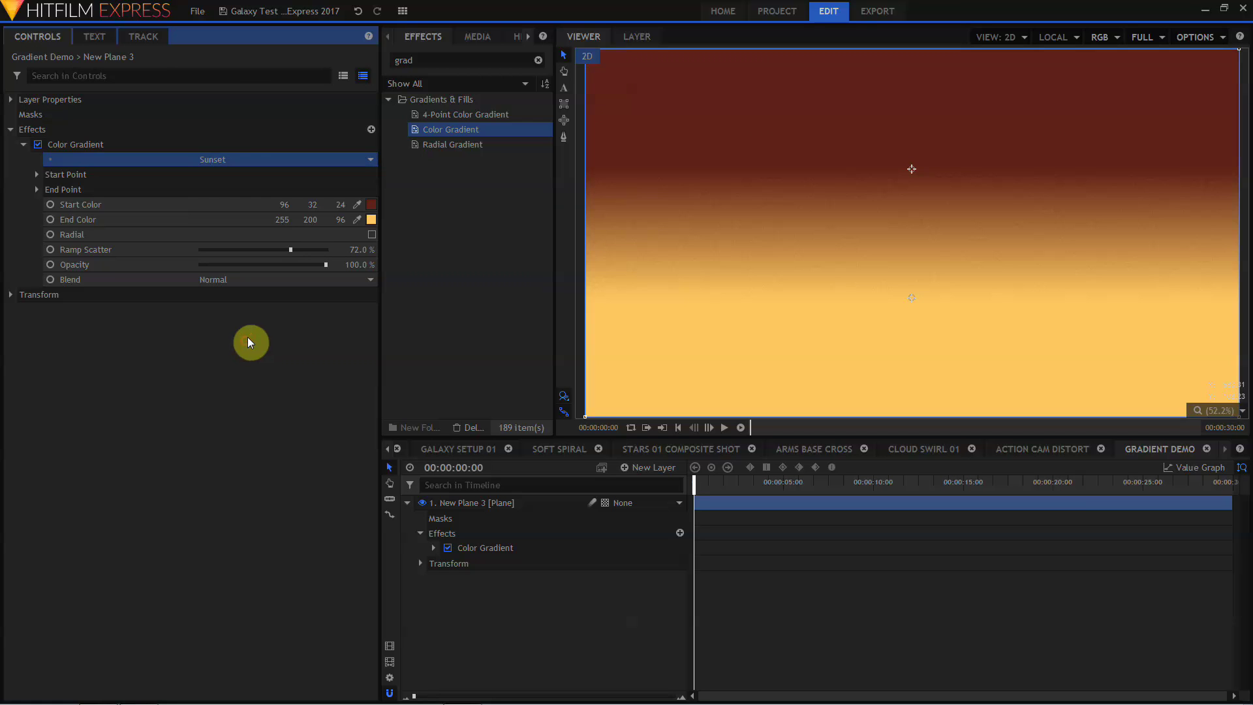
click(242, 156)
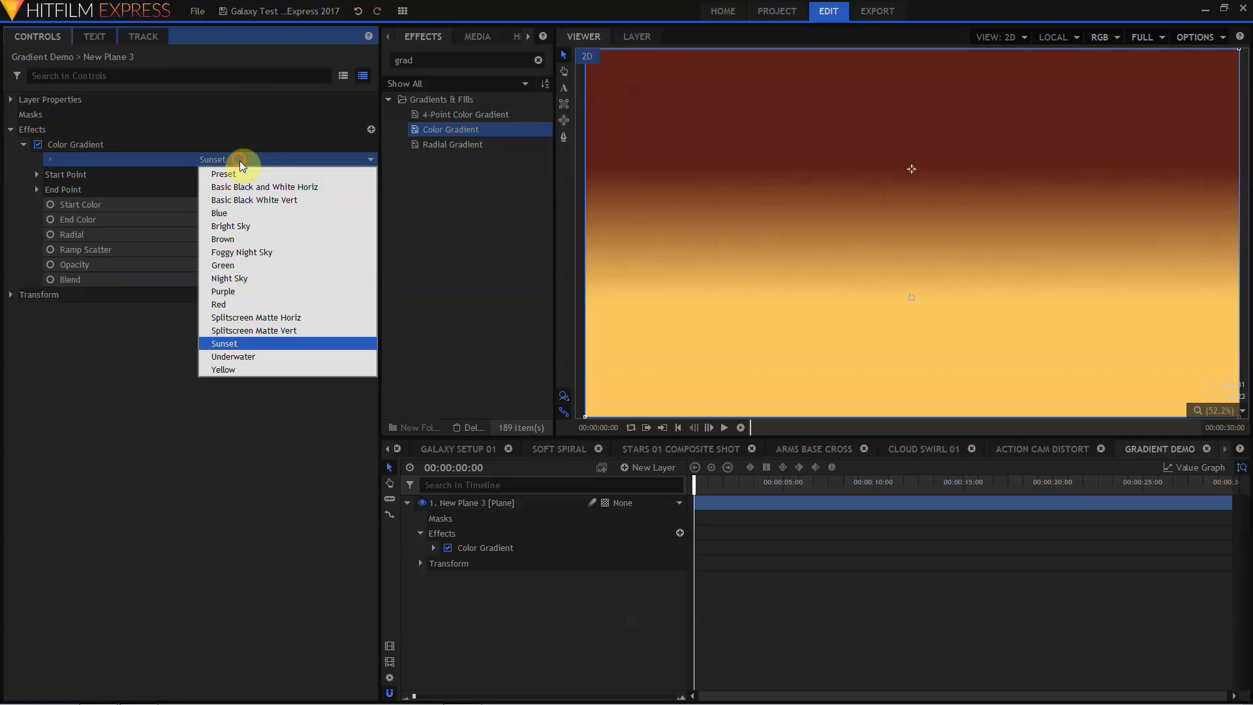
click(239, 358)
click(265, 160)
click(229, 368)
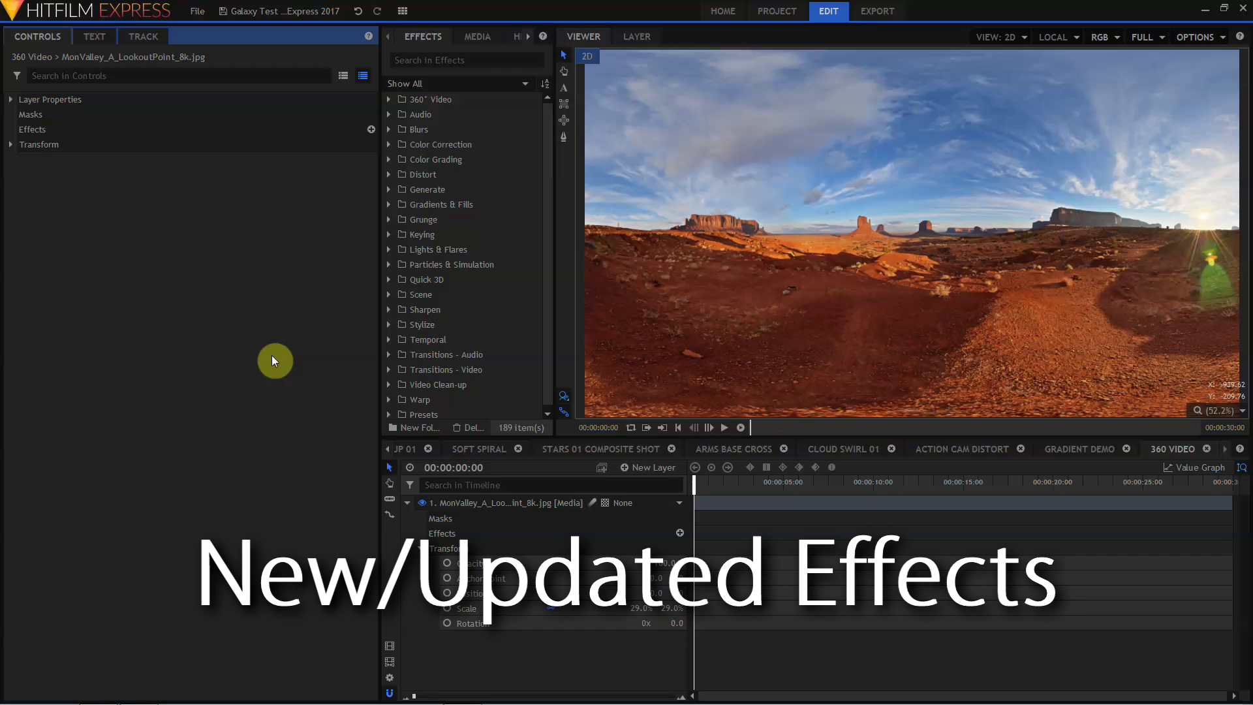
Apply 360° Video Viewer to the panorama layer, add a camera, and orbit around the scene
click(408, 99)
click(390, 99)
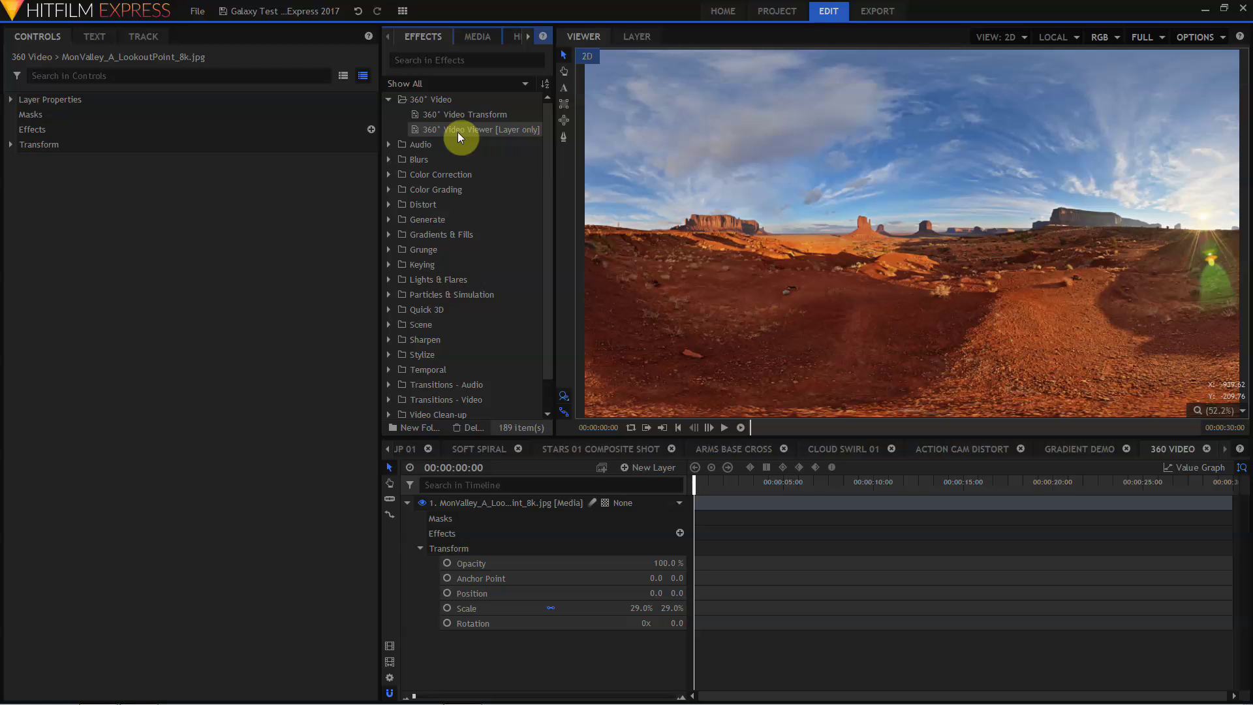
drag(457, 131, 27, 146)
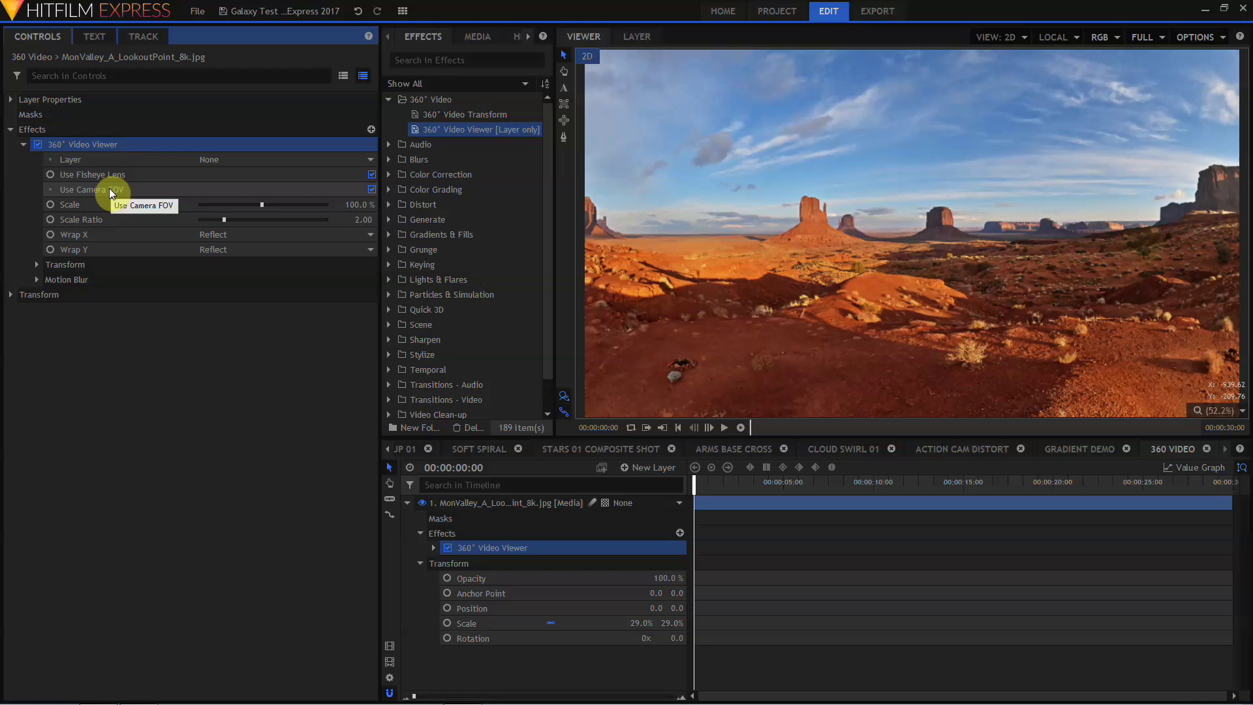
key(ctrl+shift+c)
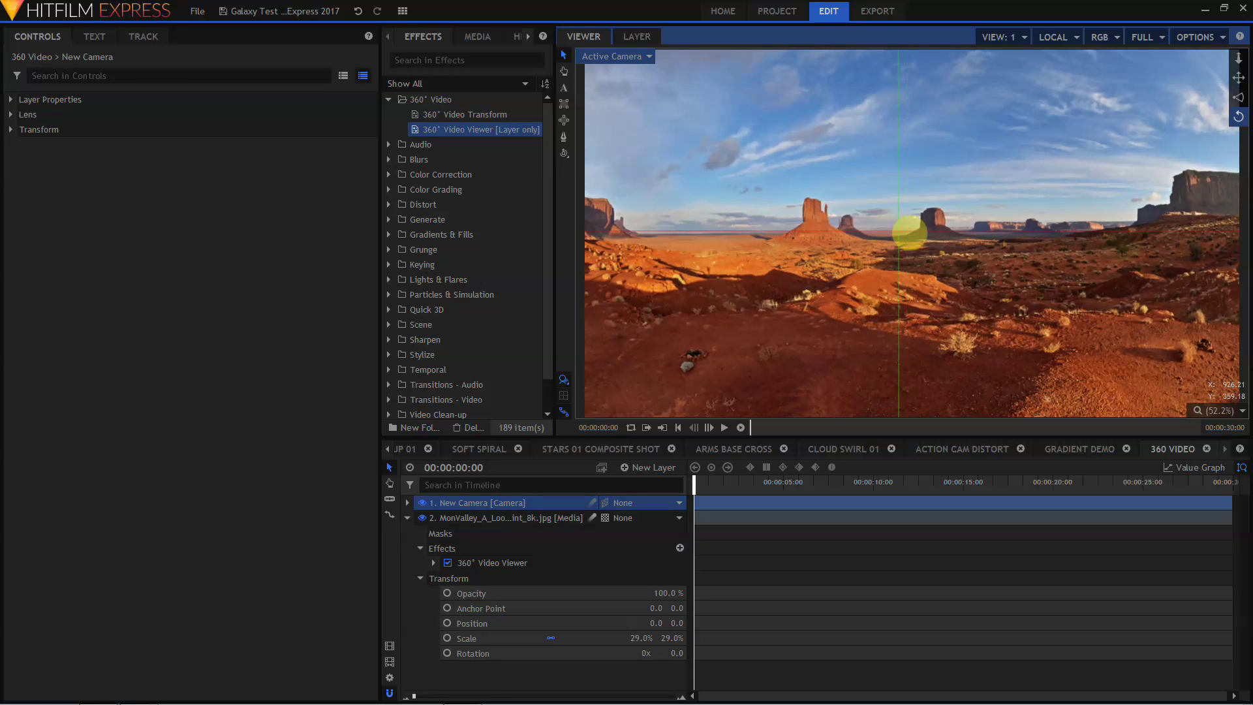
drag(889, 229, 900, 254)
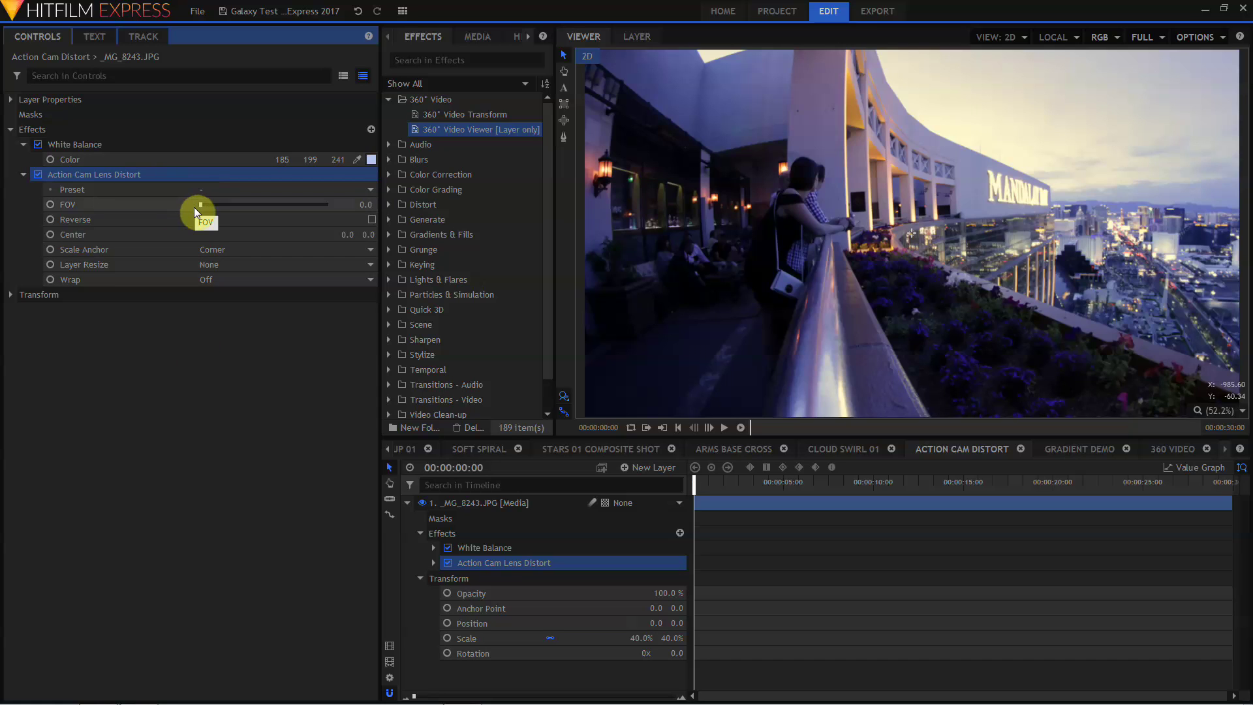
Set Action Cam Lens Distort to FOV 81 with Reverse on, and scale the photo to 77%
mouse_move(201, 205)
mouse_down()
mouse_move(315, 207)
mouse_move(195, 204)
mouse_up()
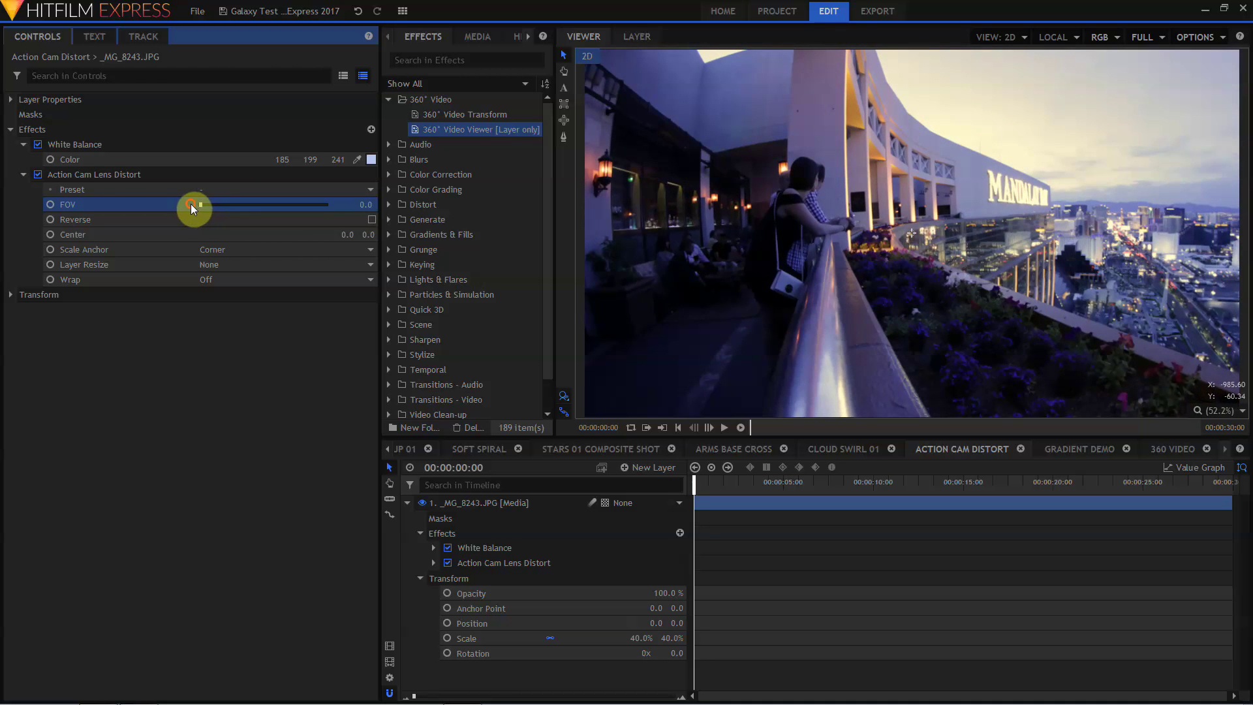
click(371, 220)
drag(204, 205, 314, 207)
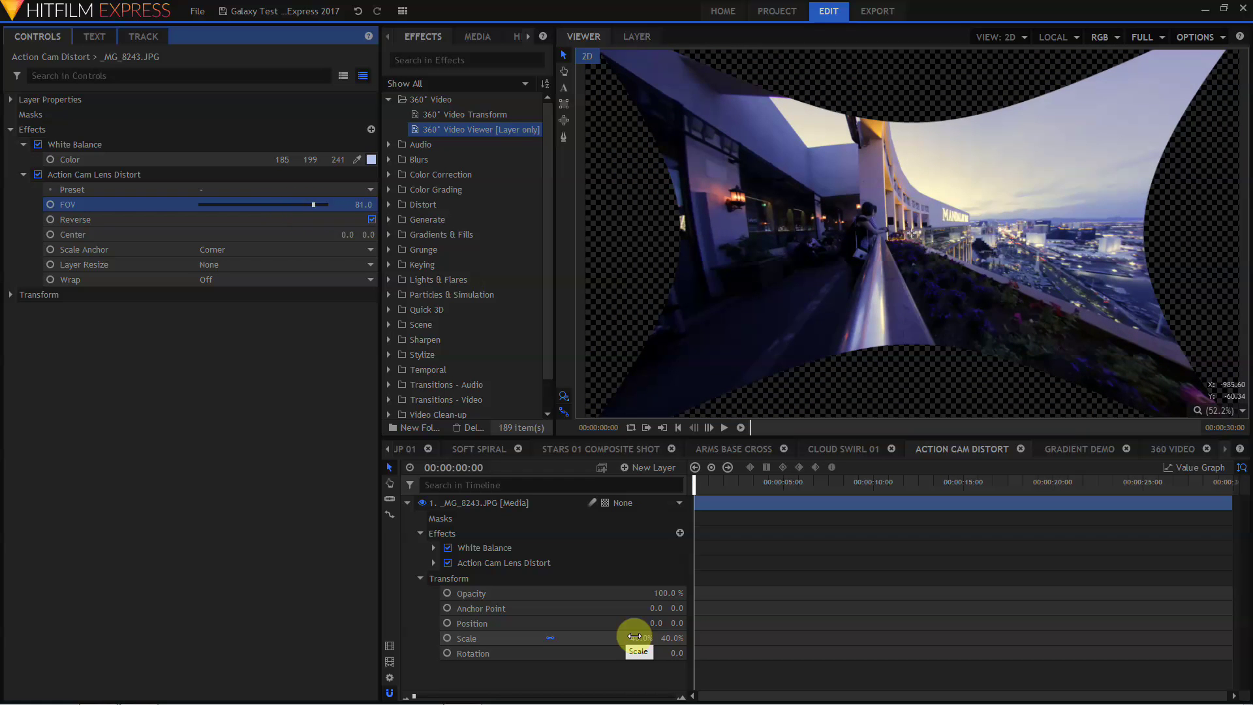
mouse_move(634, 636)
mouse_down()
mouse_move(708, 636)
mouse_move(635, 636)
mouse_up()
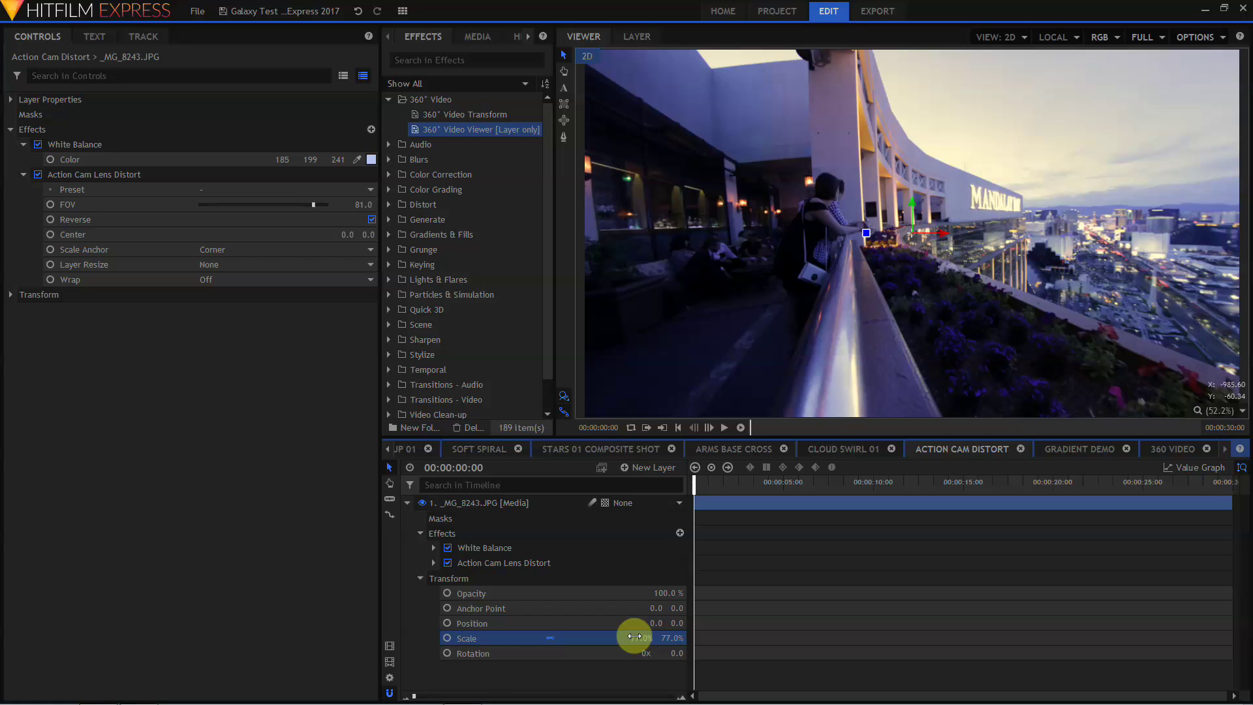
Search the effects for 'lightsw', then 'heat', to show Lightsword and Heat Distortion
click(463, 60)
text(lightsw)
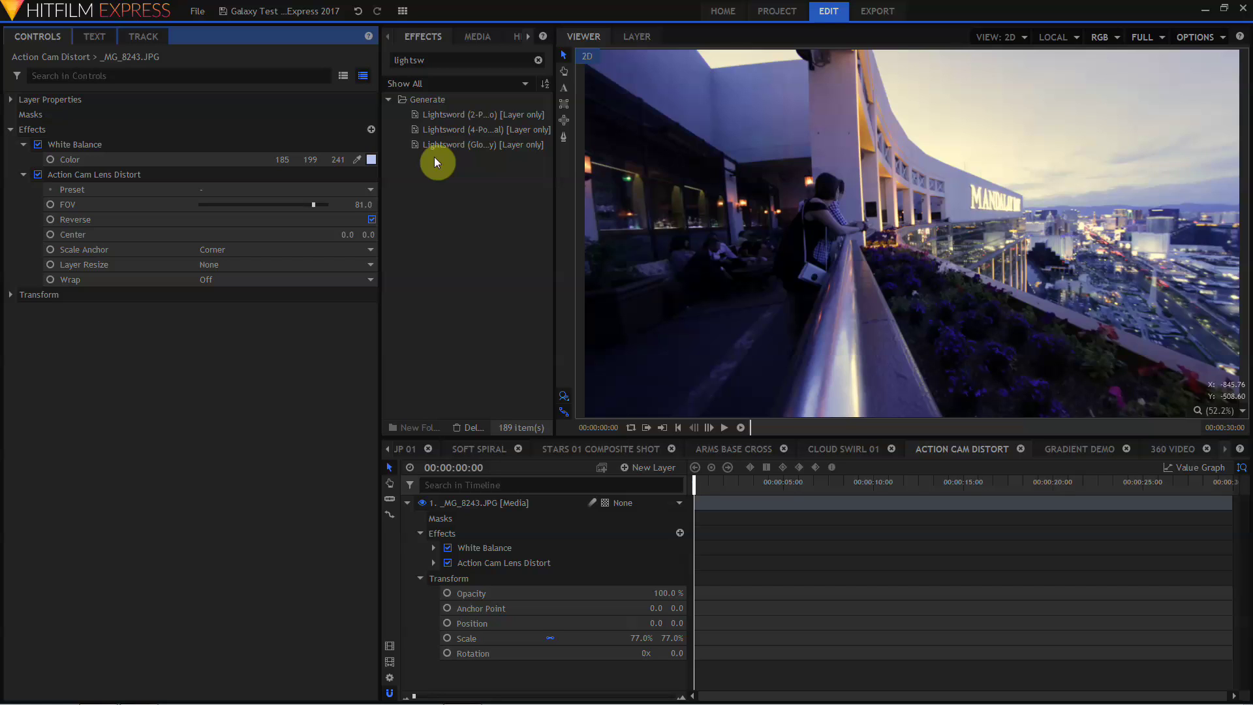
click(434, 157)
text(heat)
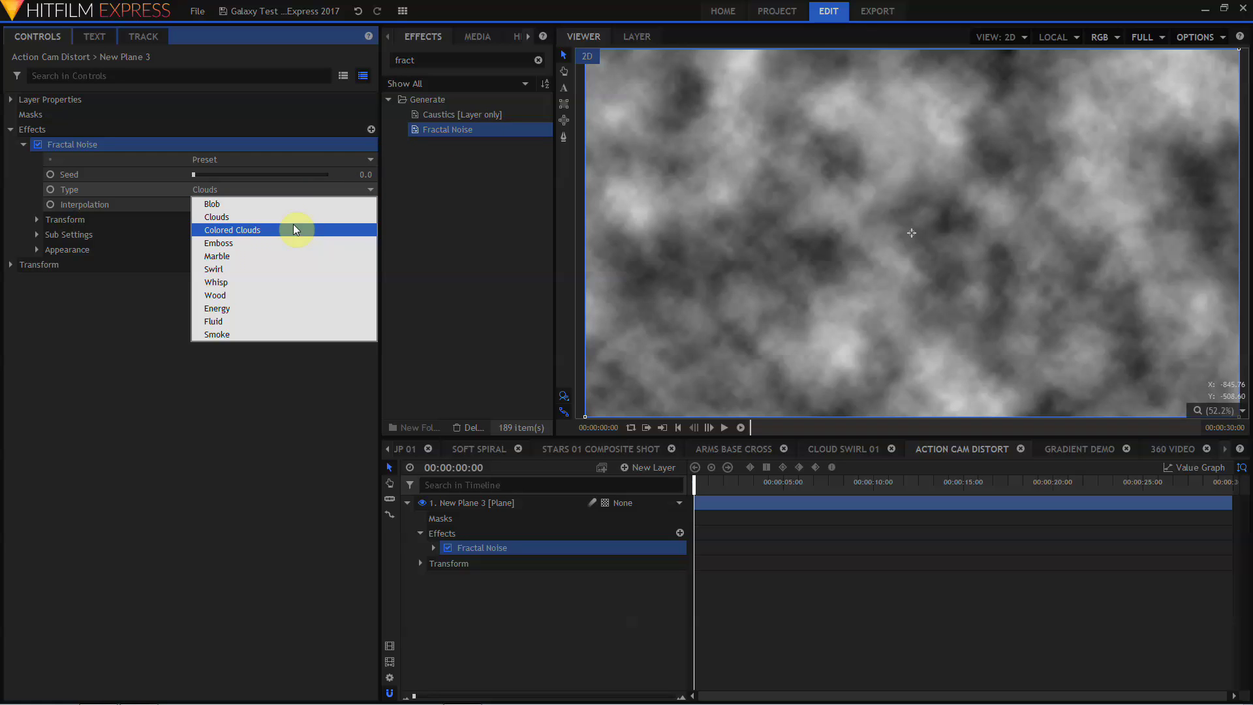
Switch the Fractal Noise type to Fluid, then Energy, then Smoke
click(248, 320)
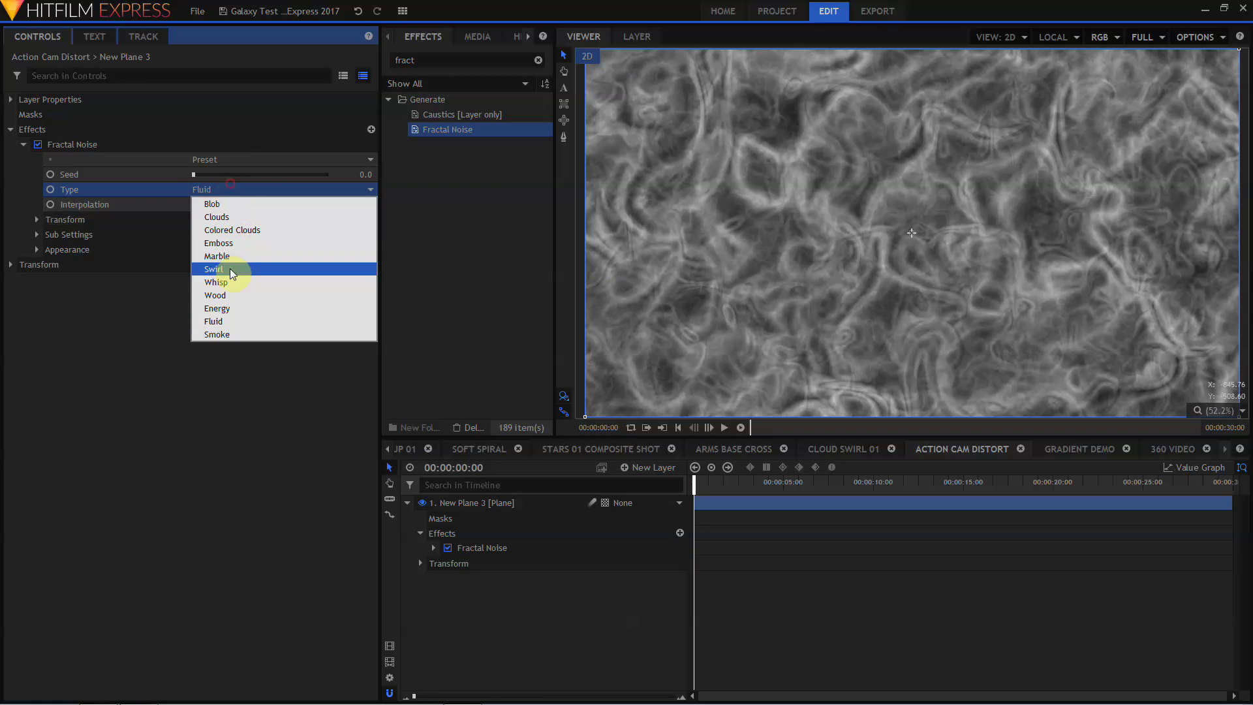
click(233, 307)
click(238, 190)
click(219, 337)
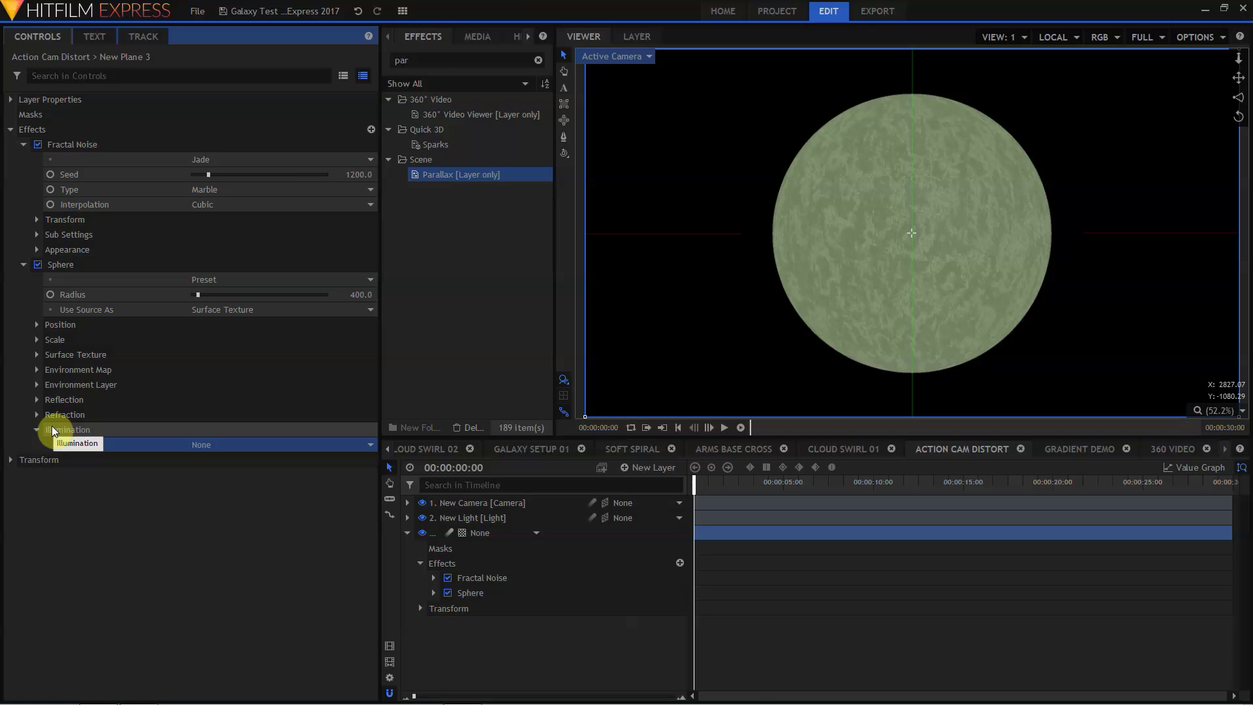
Set the sphere's illumination to Comp Lights and lower material Specular to 23%
click(241, 445)
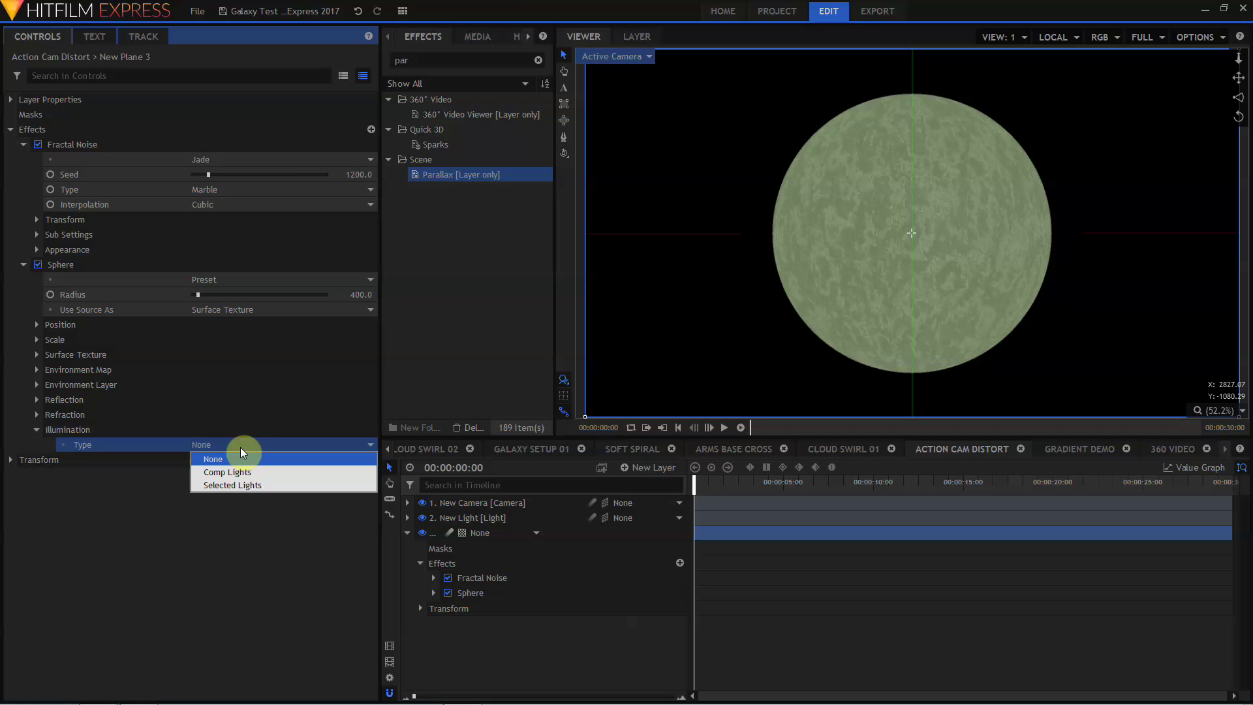
click(241, 473)
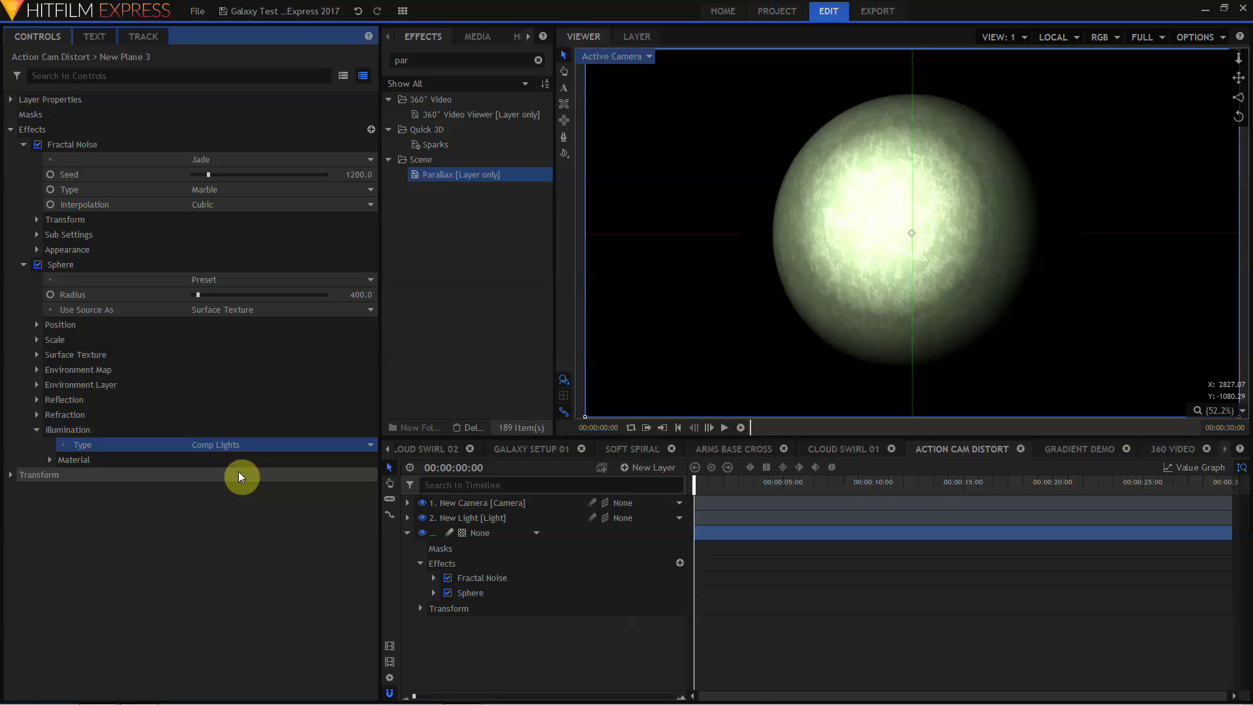
click(50, 460)
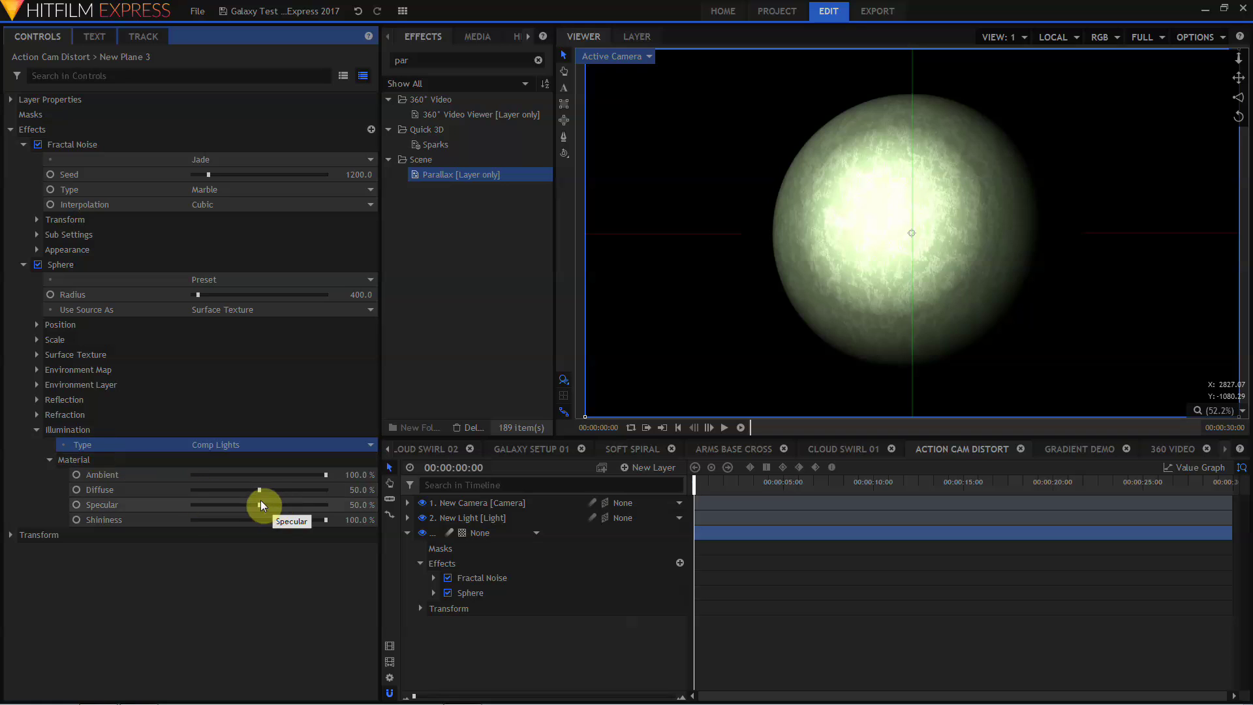
mouse_move(259, 507)
mouse_down()
mouse_move(224, 506)
mouse_move(264, 495)
mouse_up()
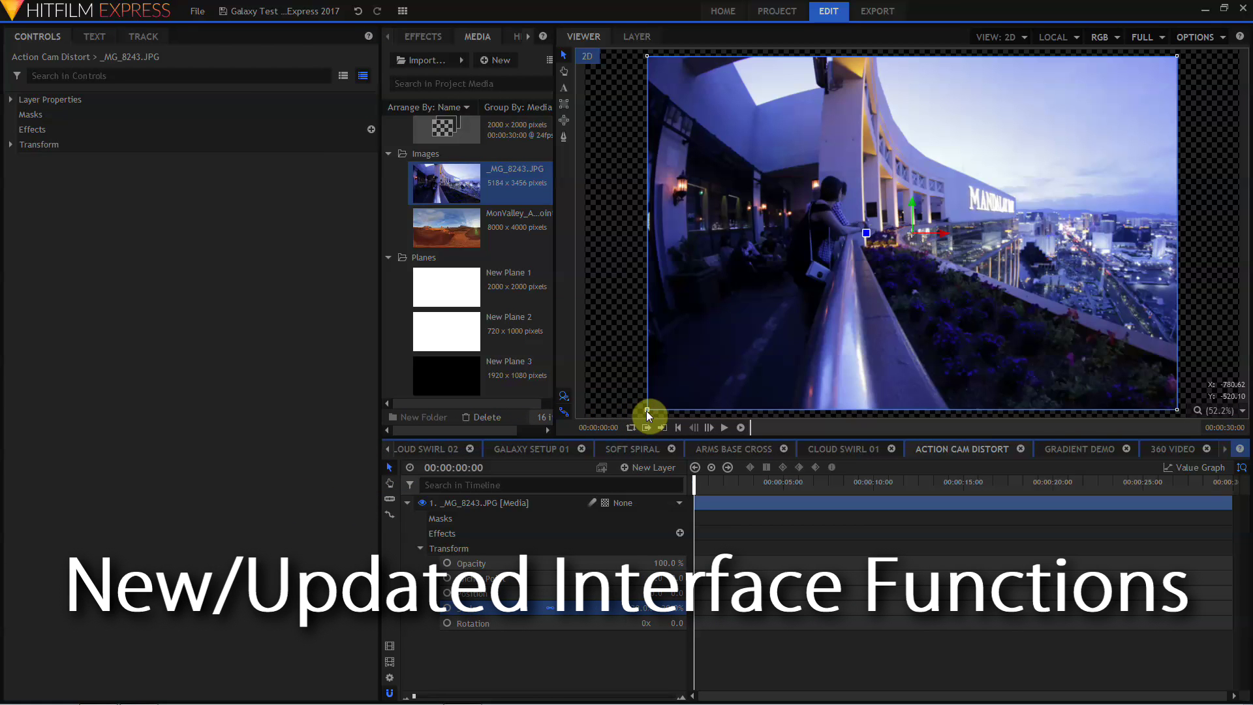
Undo a wide stretch of the rooftop photo, then scale it uniformly into the top-right corner
drag(648, 415, 650, 377)
key(ctrl+z)
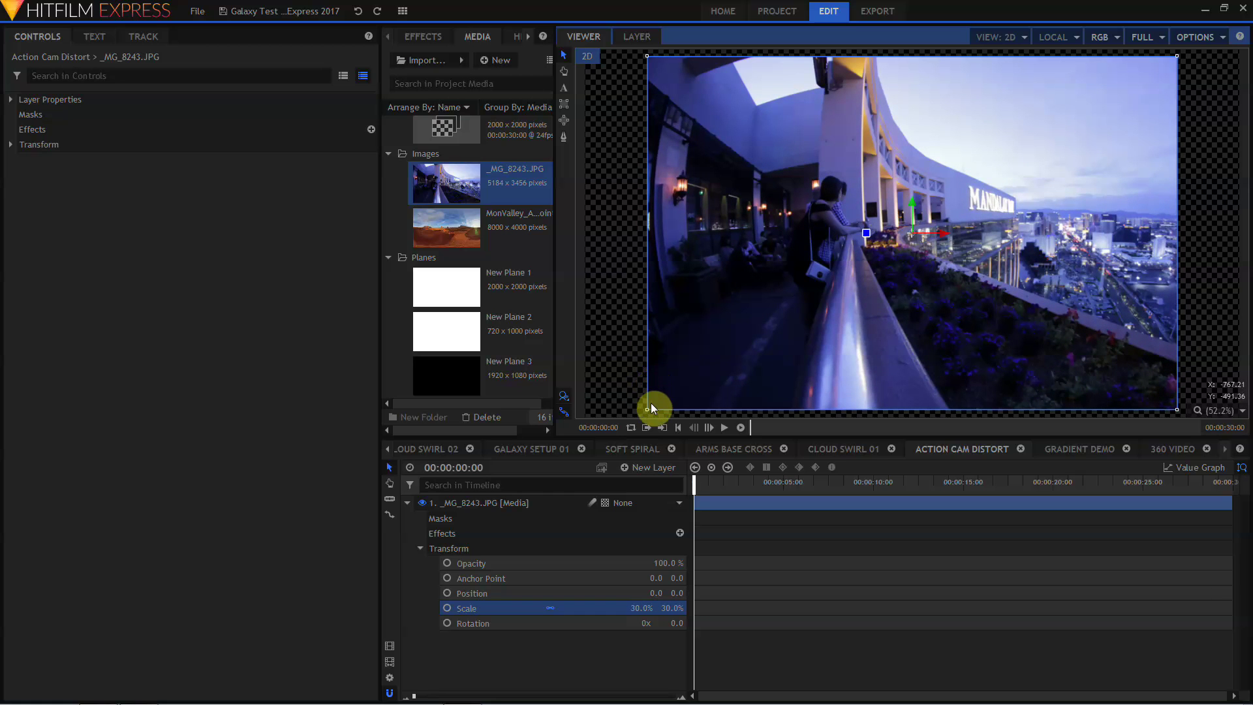
drag(647, 410, 907, 260)
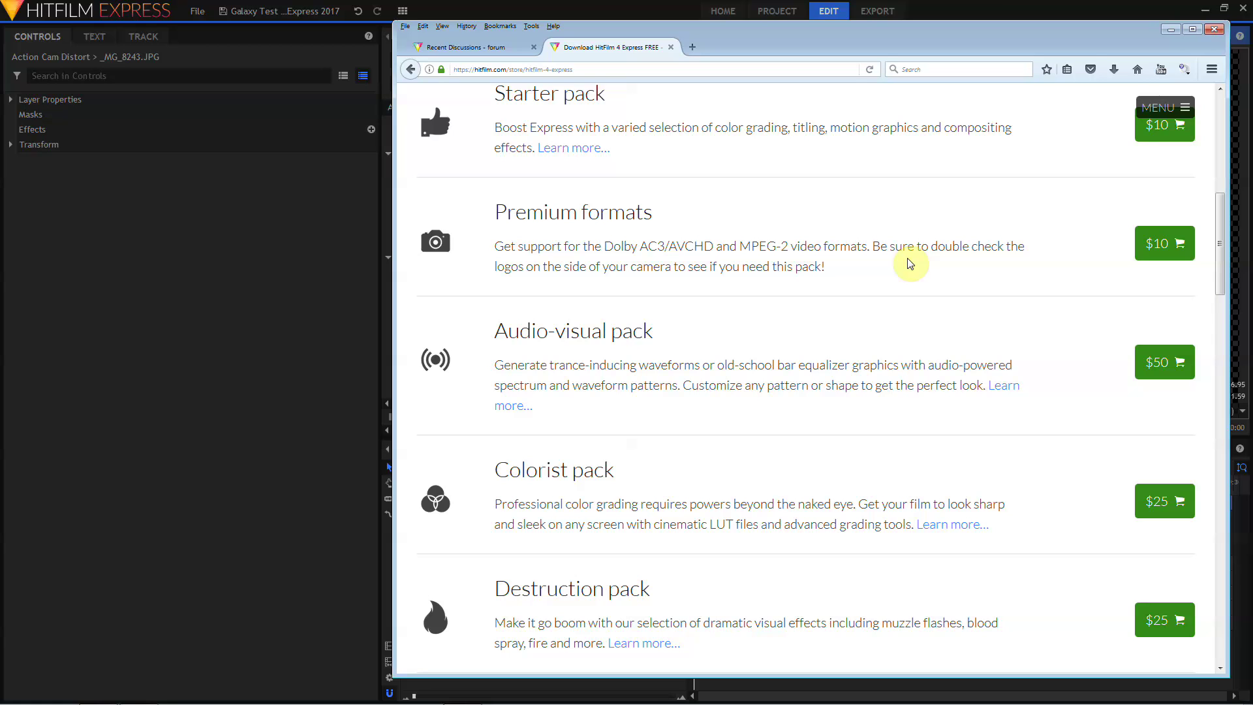
Scroll the store down to the Film looks ($25) and Repair ($50) packs
scroll(847, 283, down, 4)
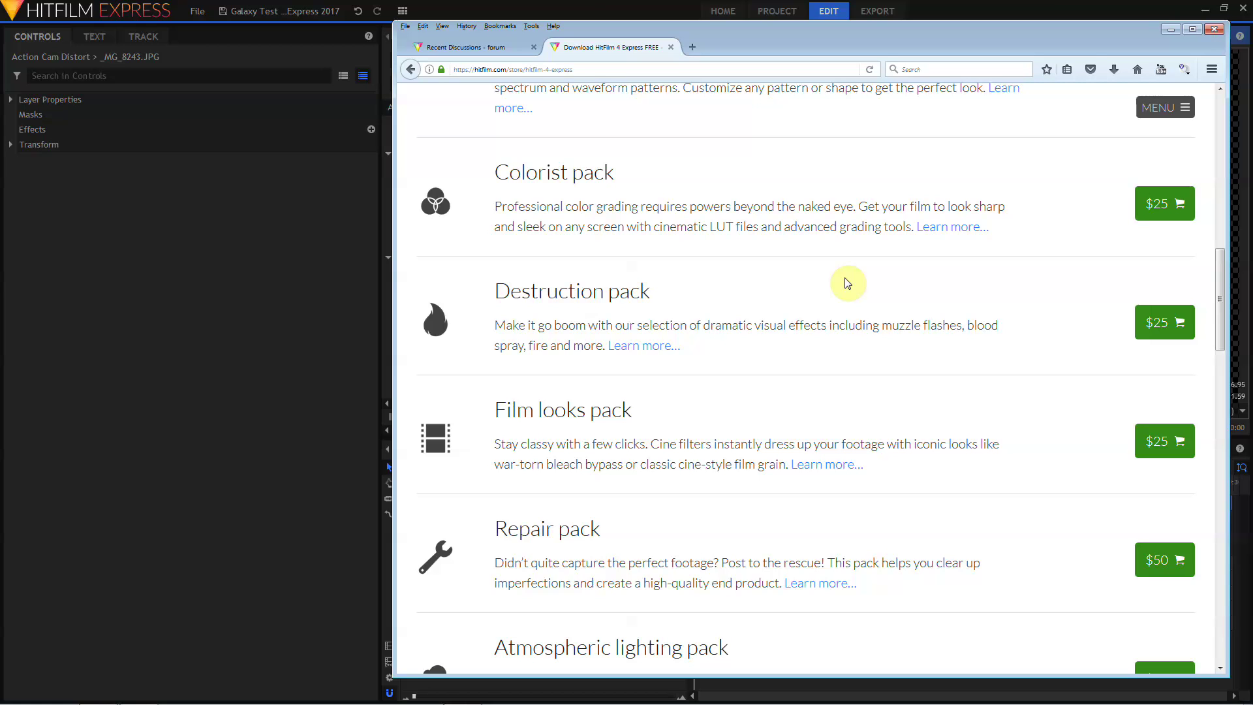
scroll(846, 282, down, 8)
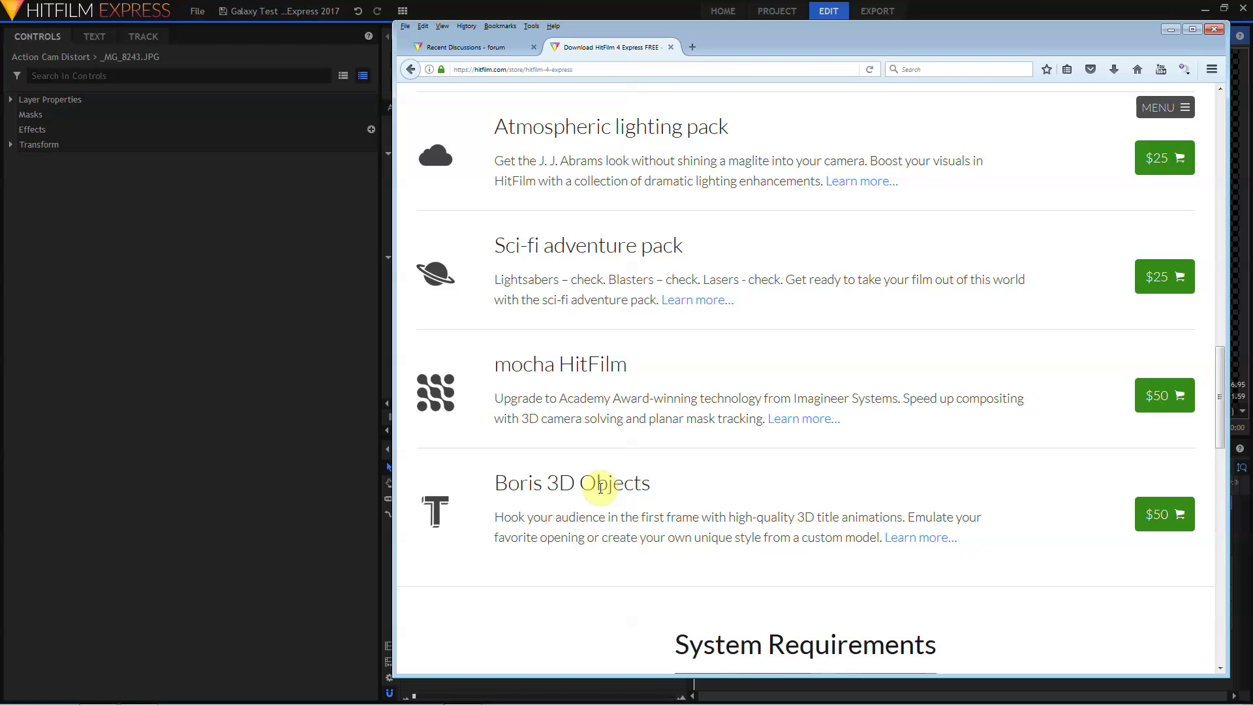
Play the Galaxy Setup composite to show the swirling galaxy
click(682, 429)
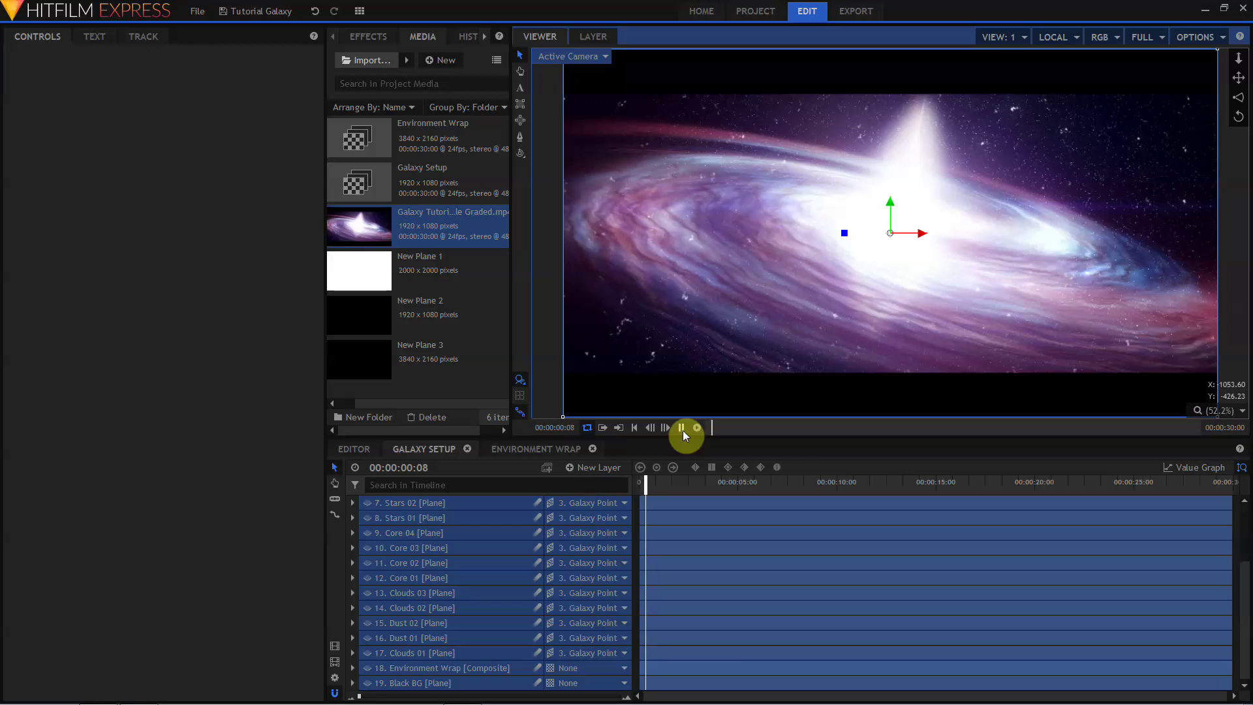